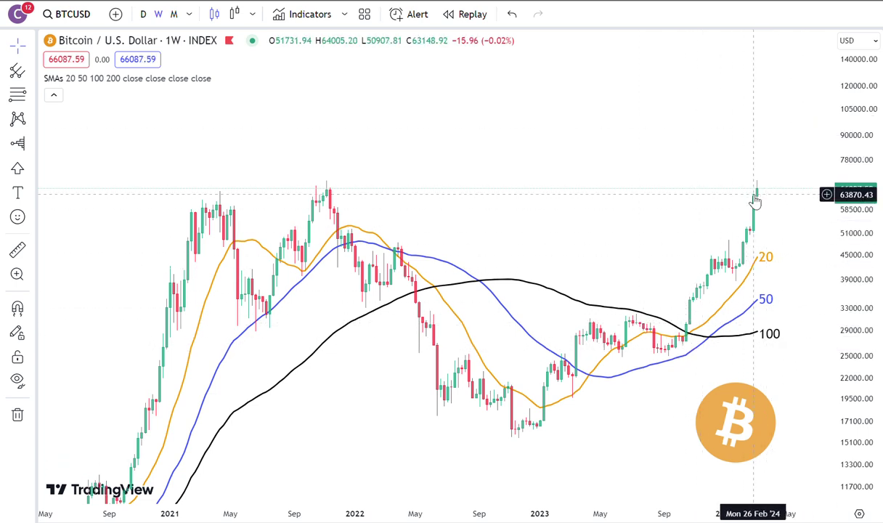
Load the NASDAQ Marathon Digital Holdings (MARA) chart through symbol search
left_click(71, 16)
type("ARA")
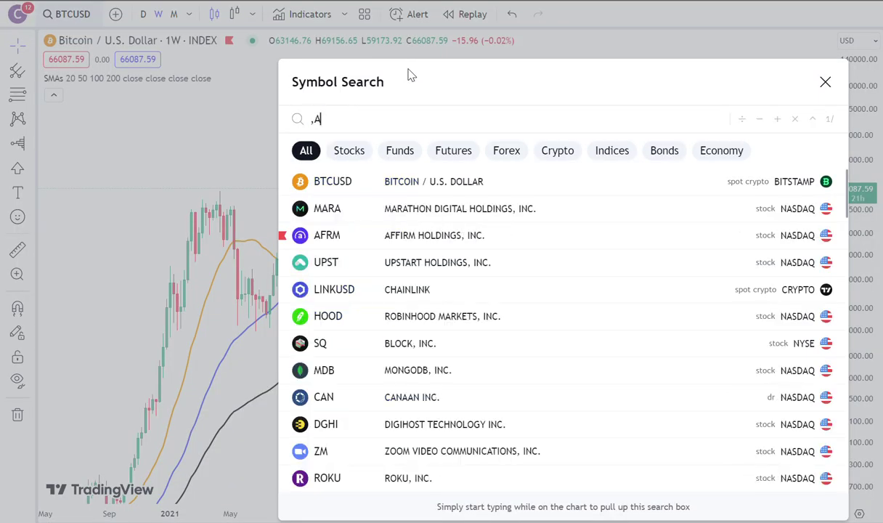
key("BackSpace")
key("BackSpace")
key("BackSpace")
type("MA")
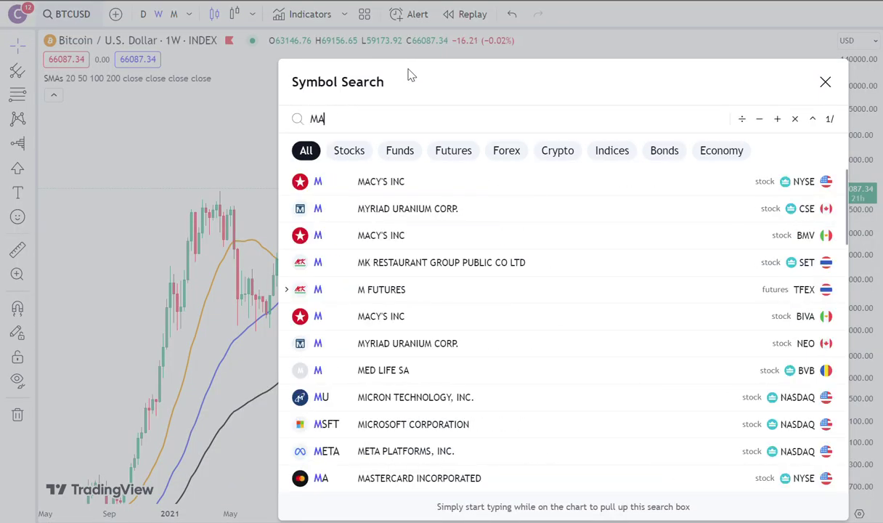
type("RA")
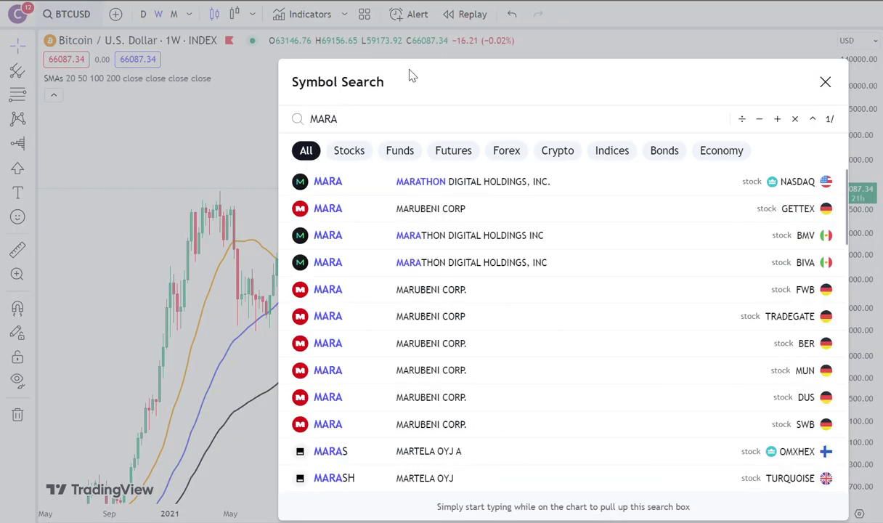
left_click(517, 184)
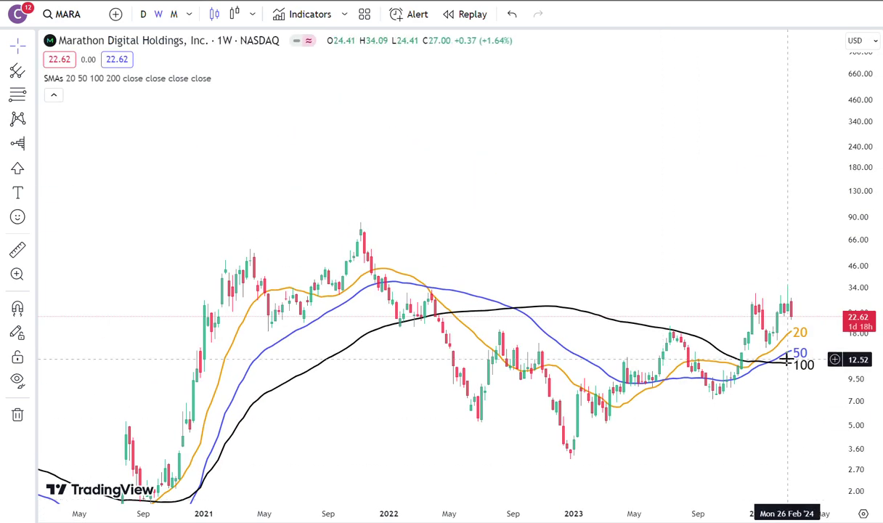
Reset the MARA price scale to fit all candles and nudge the chart slightly
left_click_drag(867, 290, 871, 236)
double_click(871, 236)
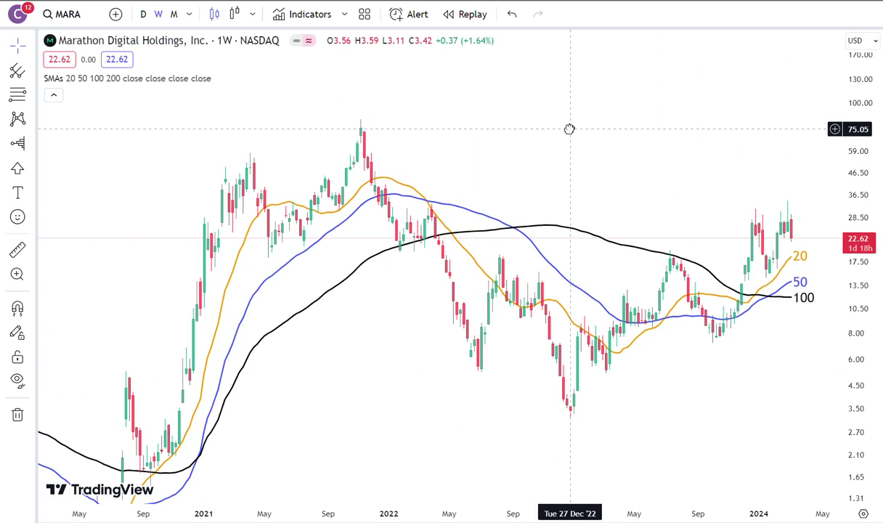
left_click_drag(626, 388, 637, 389)
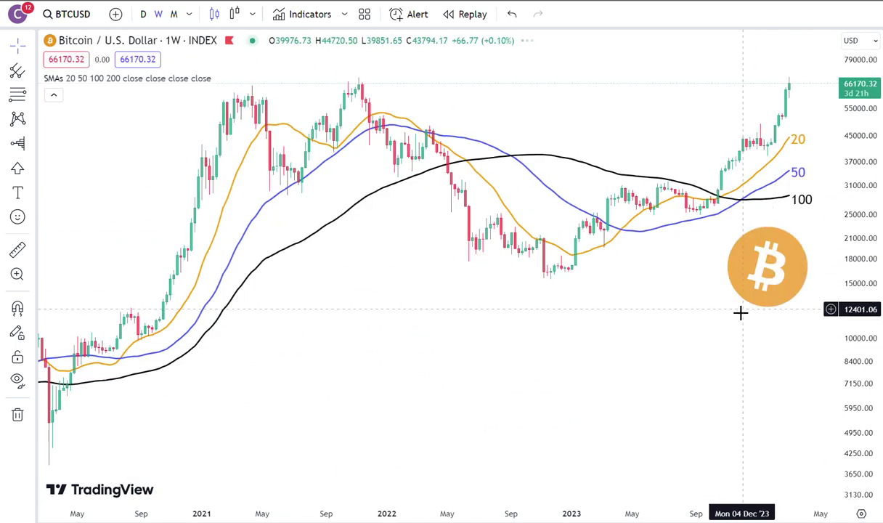
Chart MicroStrategy (MSTR) from NASDAQ and compress its price scale to leave headroom above the candles
scroll(654, 449, "up", 2)
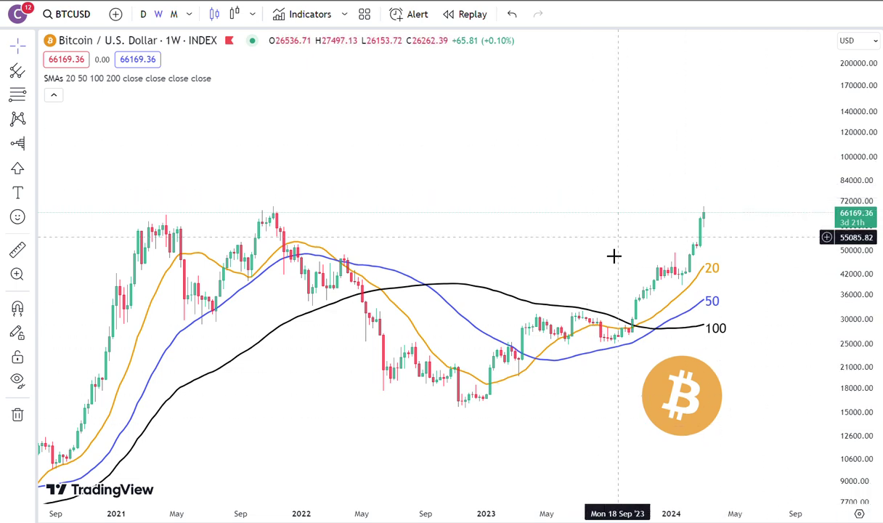
left_click(76, 15)
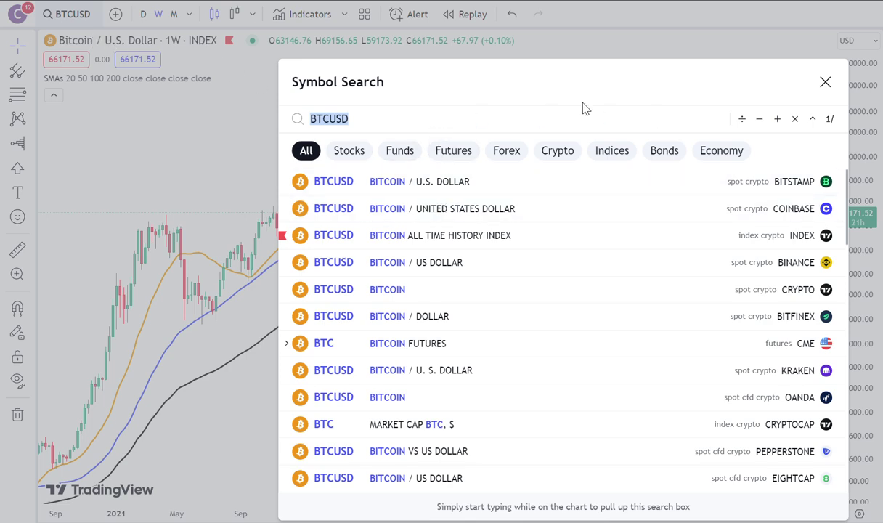
type("MSTR")
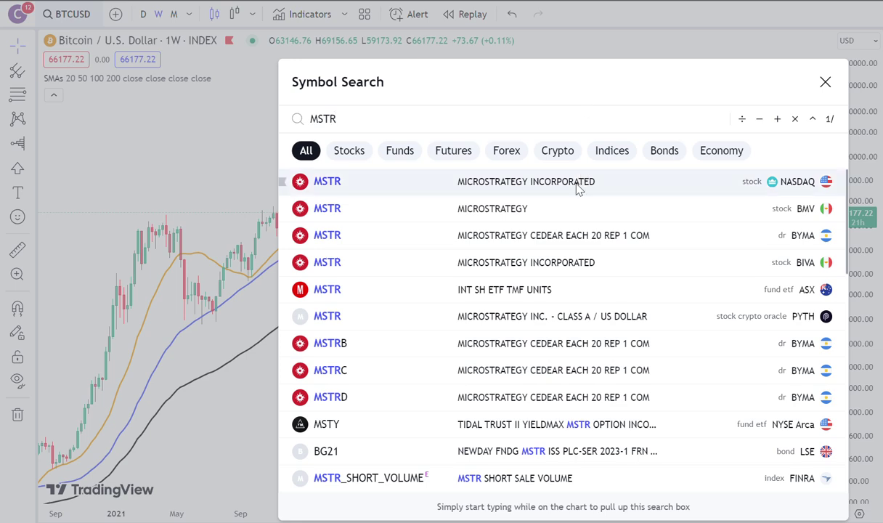
left_click(579, 188)
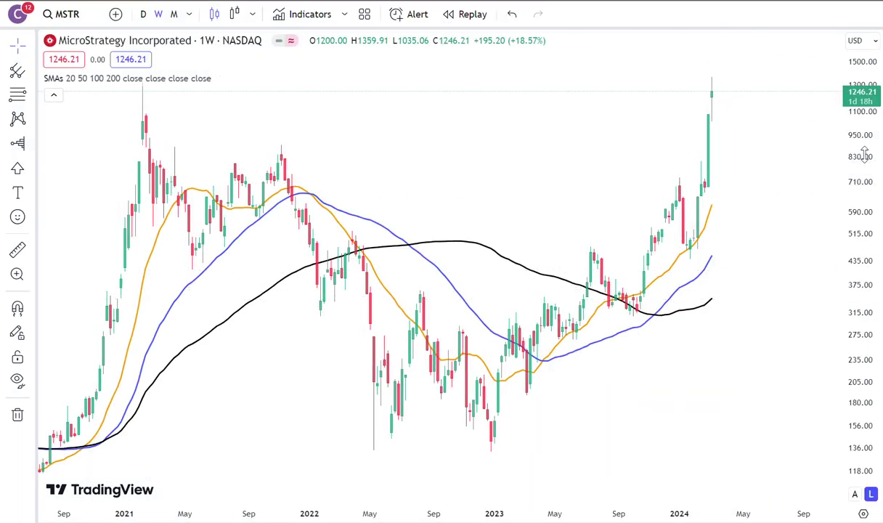
left_click_drag(864, 155, 863, 218)
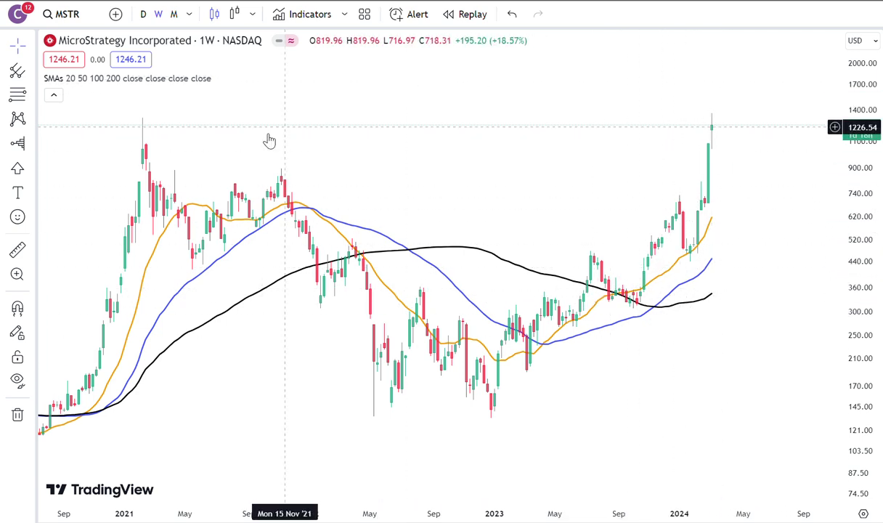
Glance at the COIN chart, then load CleanSpark (CLSK) on the weekly chart
left_click(86, 14)
type("COI")
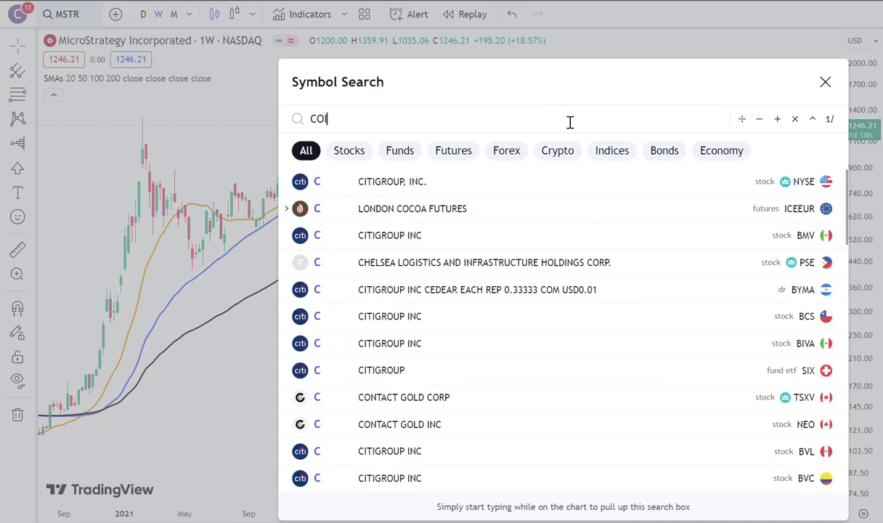
key("Escape")
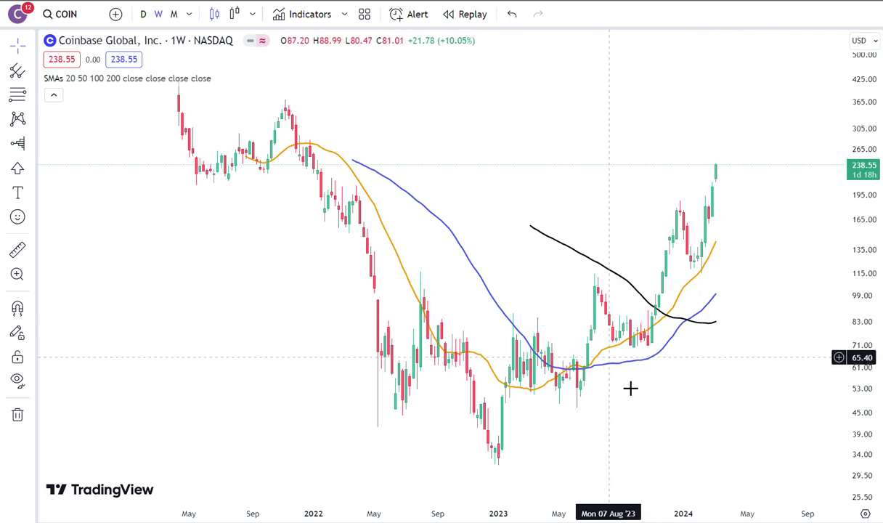
left_click(80, 20)
type("CLSK")
key("Return")
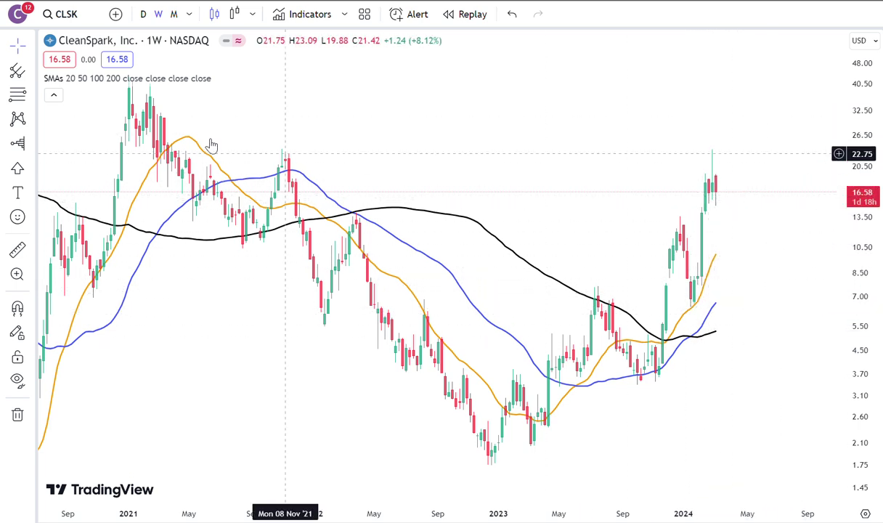
Load Robinhood (HOOD) and zoom so its weekly history since 2021 is visible
left_click(65, 14)
type("HOOD")
key("Return")
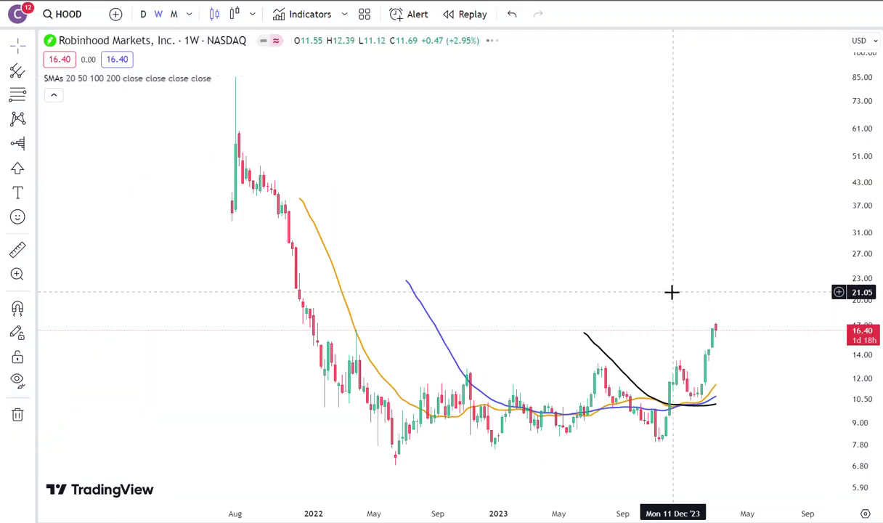
scroll(726, 299, "up", 5)
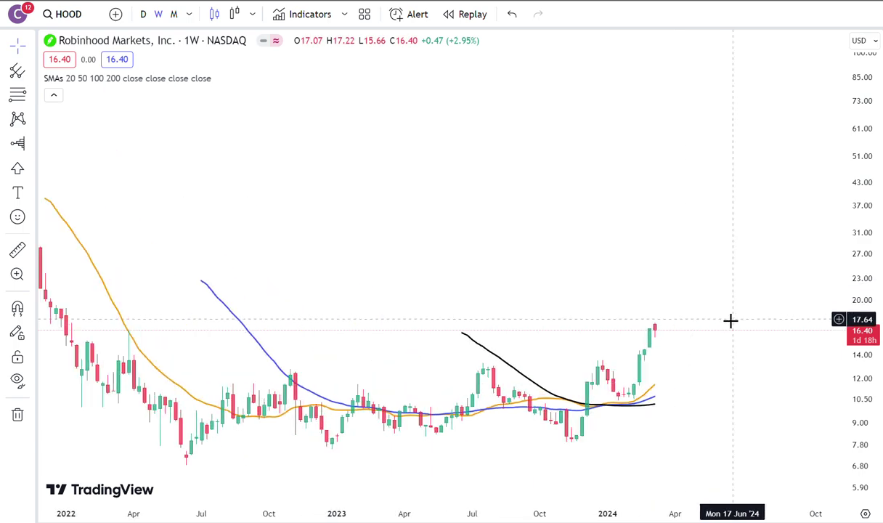
scroll(772, 363, "up", 3)
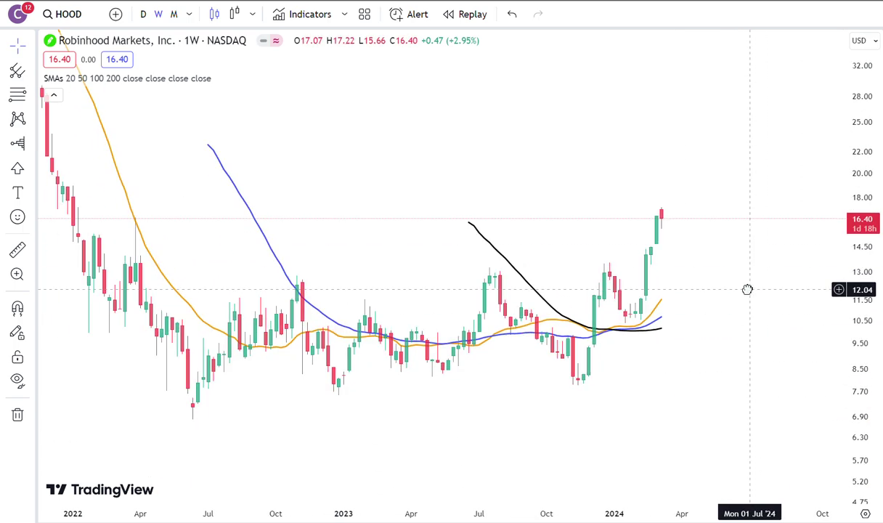
scroll(652, 421, "up", 2)
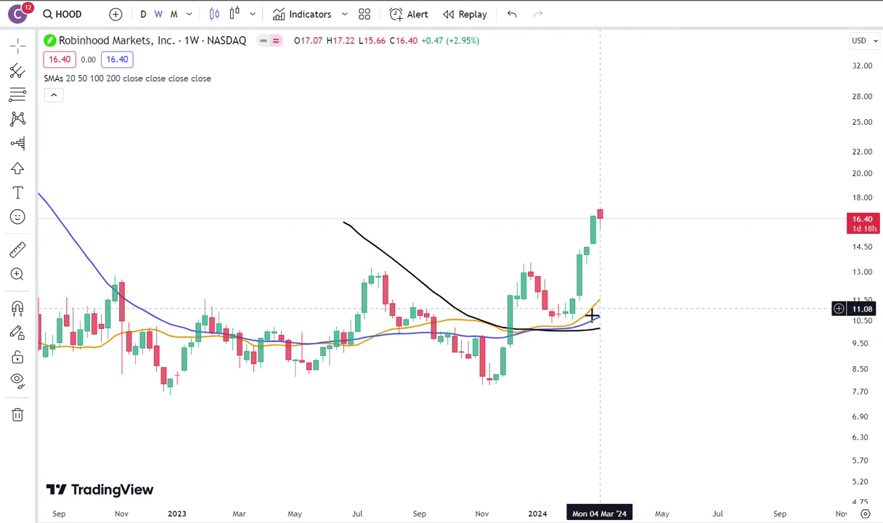
scroll(671, 278, "down", 5)
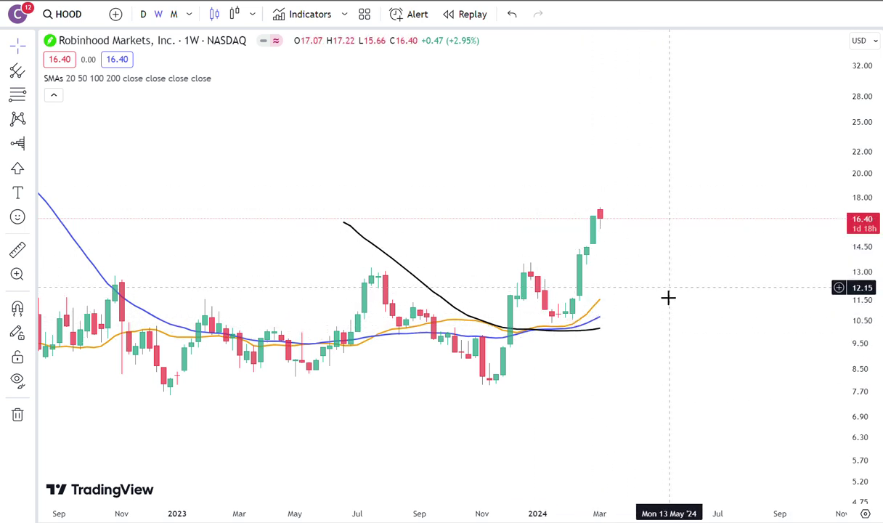
left_click(85, 15)
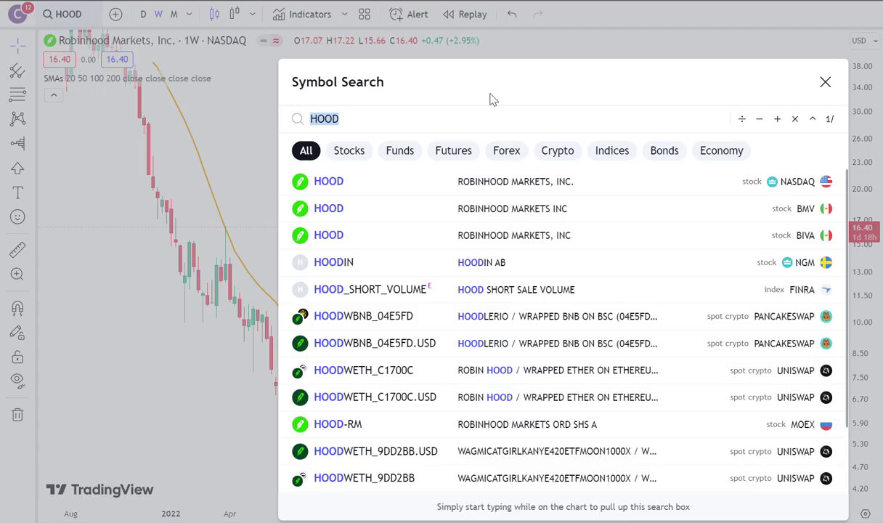
Load Bitfarms (BITF) and frame its candles from 2021 through 2024
type("BITF")
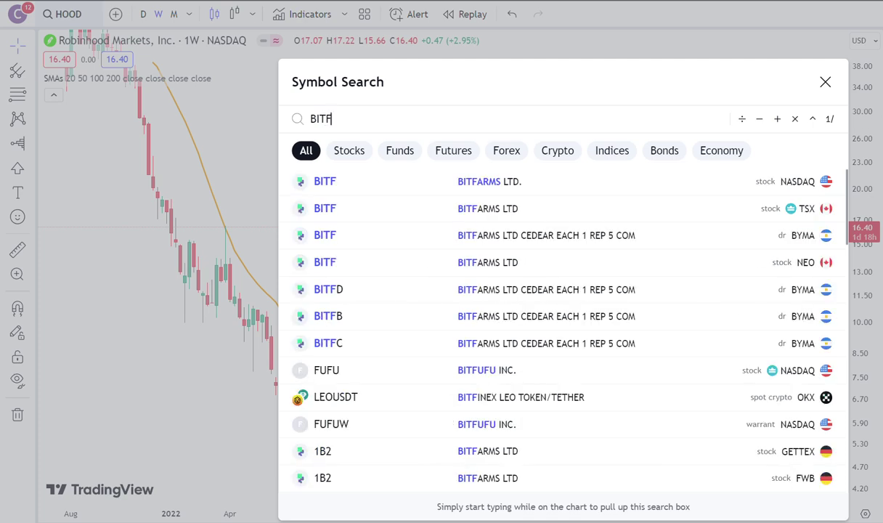
key("Return")
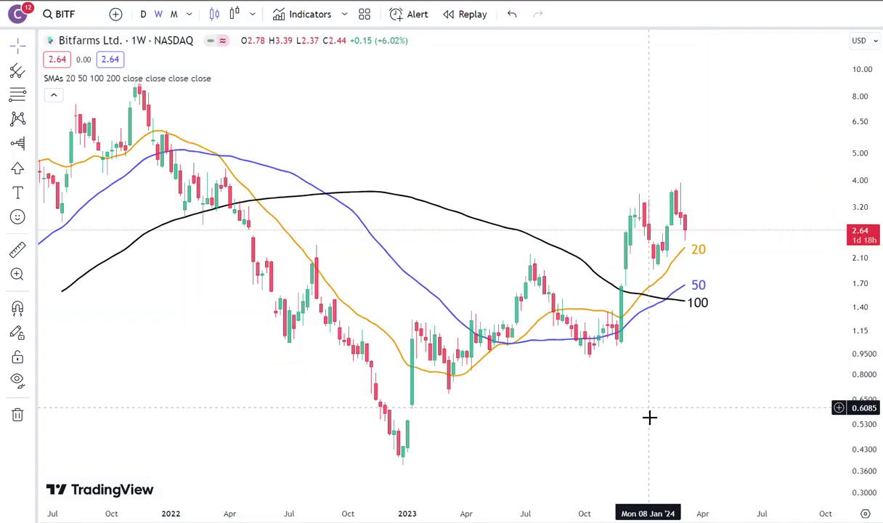
scroll(707, 357, "down", 2)
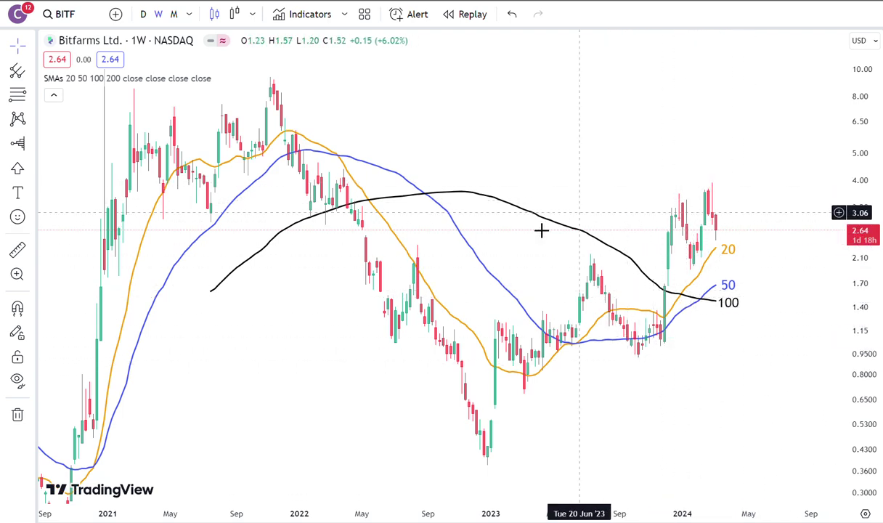
left_click_drag(162, 344, 245, 344)
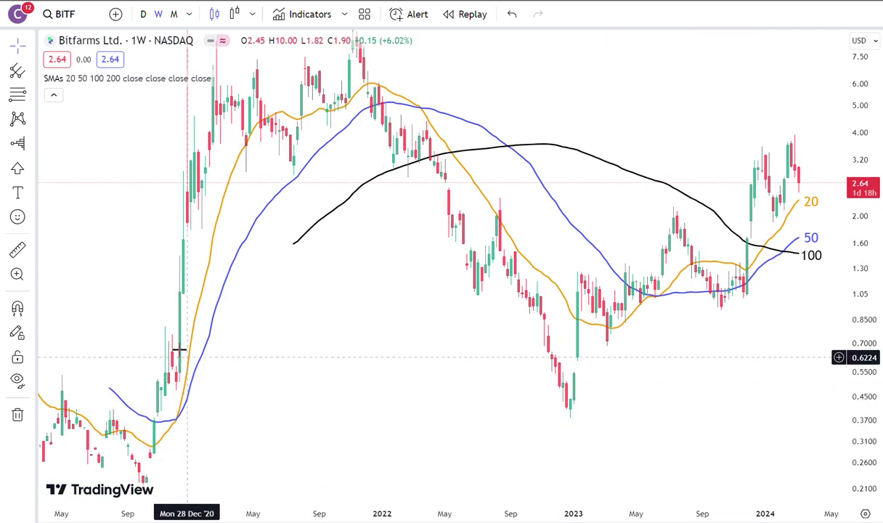
left_click_drag(727, 372, 625, 453)
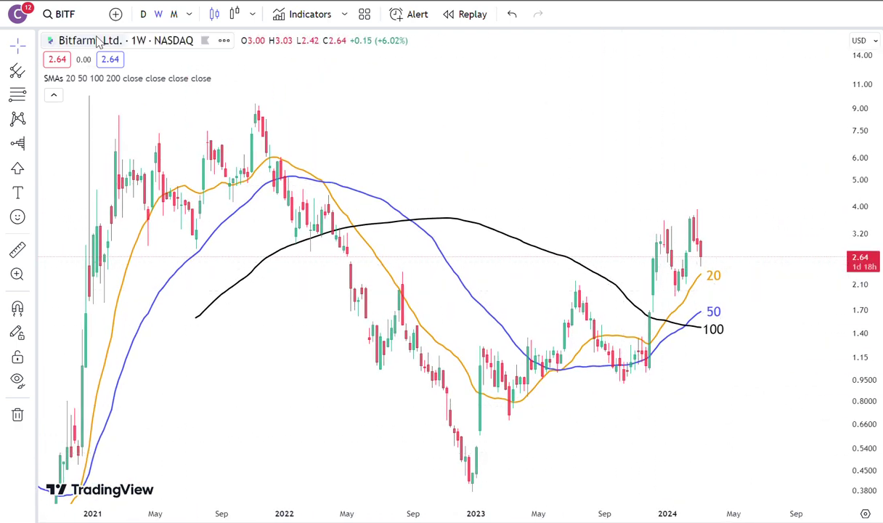
Switch the weekly chart to Marathon Digital (MARA)
left_click(78, 25)
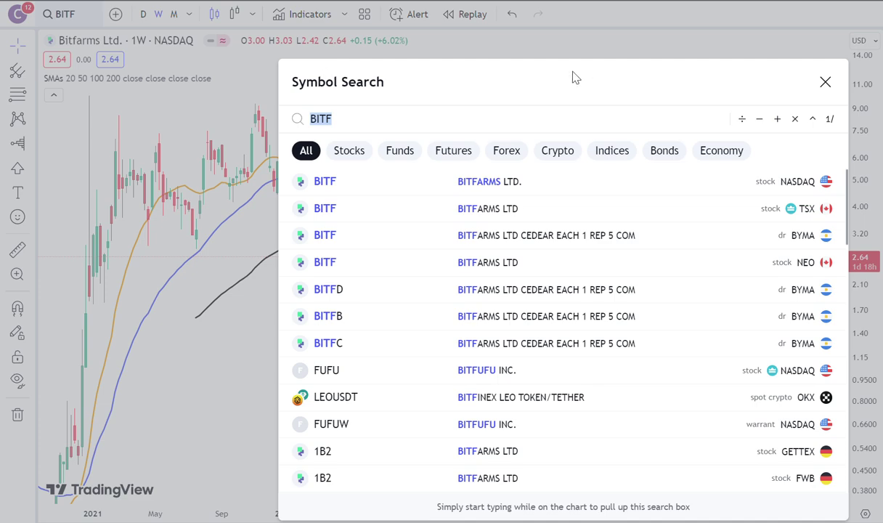
type("MARA")
key("Return")
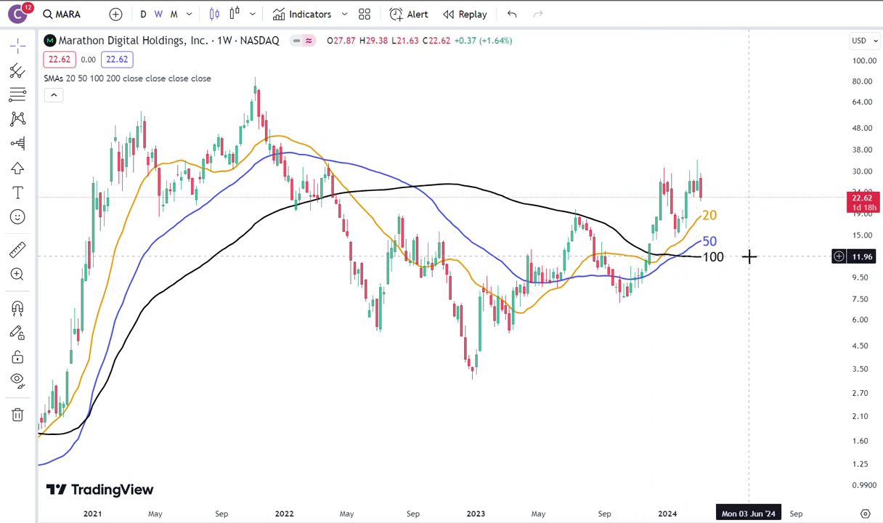
Load Riot Platforms (RIOT) and restore its automatic price range
left_click(69, 15)
type("RIOT")
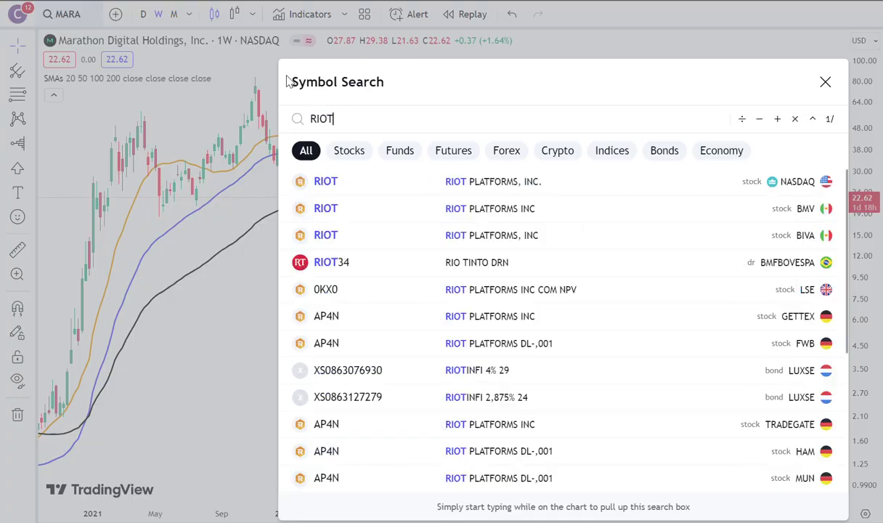
key("Return")
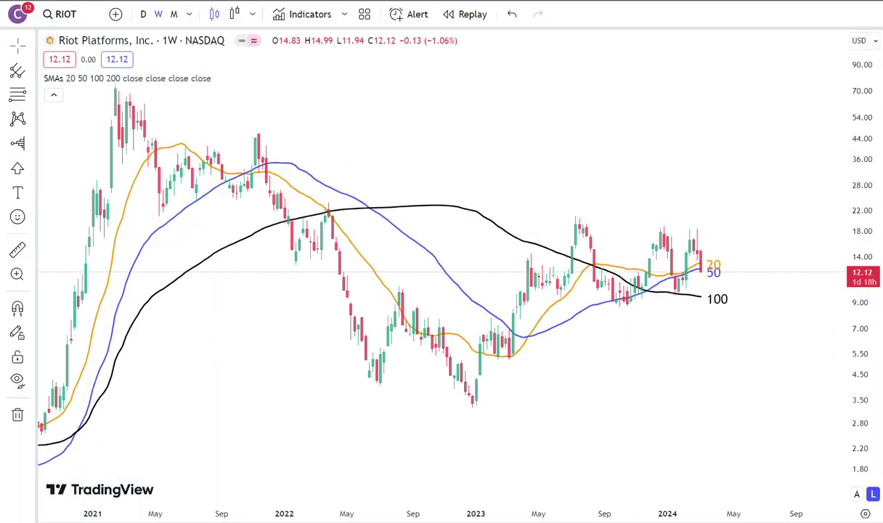
left_click_drag(860, 189, 859, 110)
double_click(859, 111)
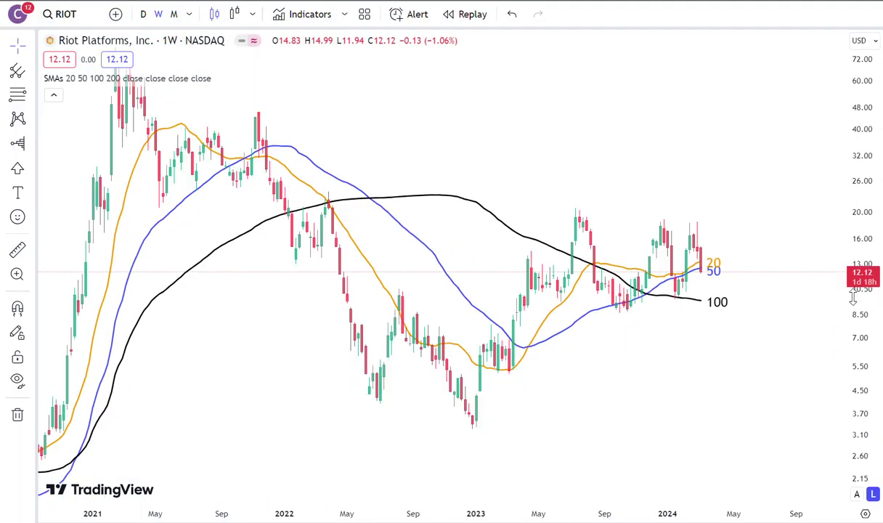
Frame RIOT from late 2021 into 2024 with taller candles and averages
scroll(694, 361, "up", 4)
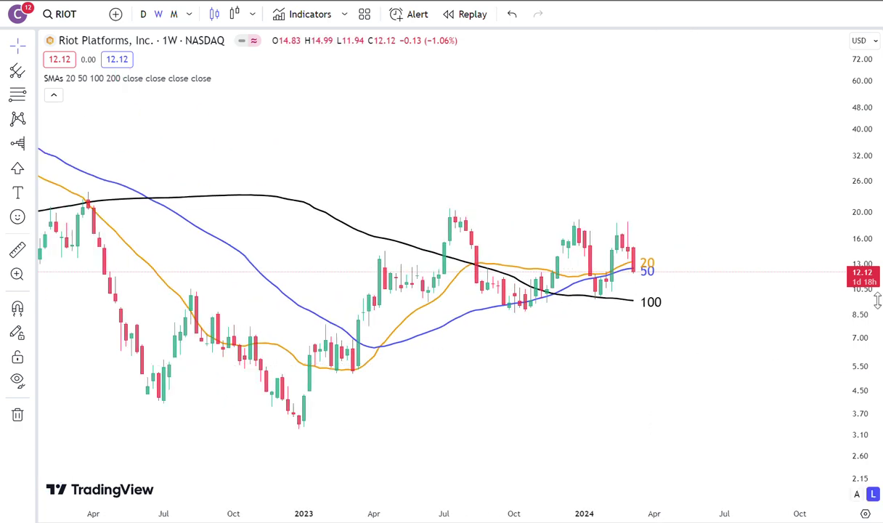
left_click_drag(877, 301, 877, 287)
left_click_drag(615, 410, 680, 420)
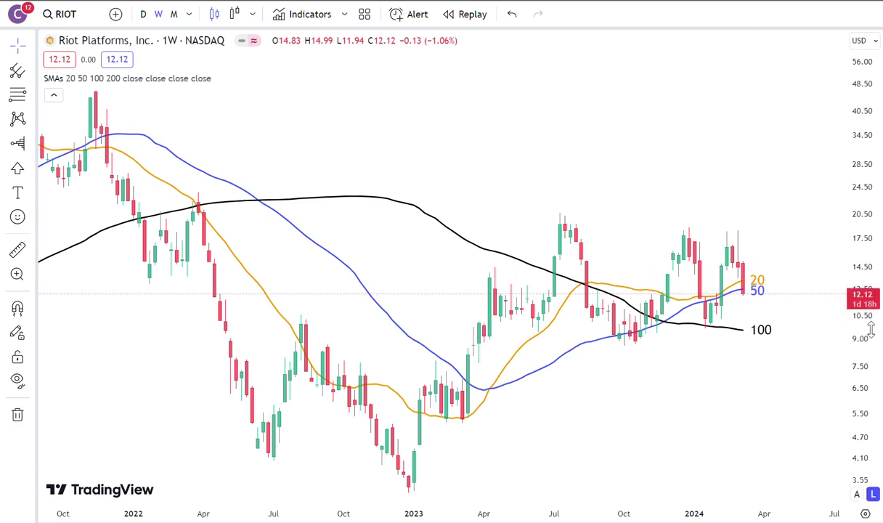
left_click_drag(868, 319, 849, 387)
scroll(678, 370, "down", 1)
scroll(459, 304, "down", 2)
left_click_drag(475, 416, 227, 389)
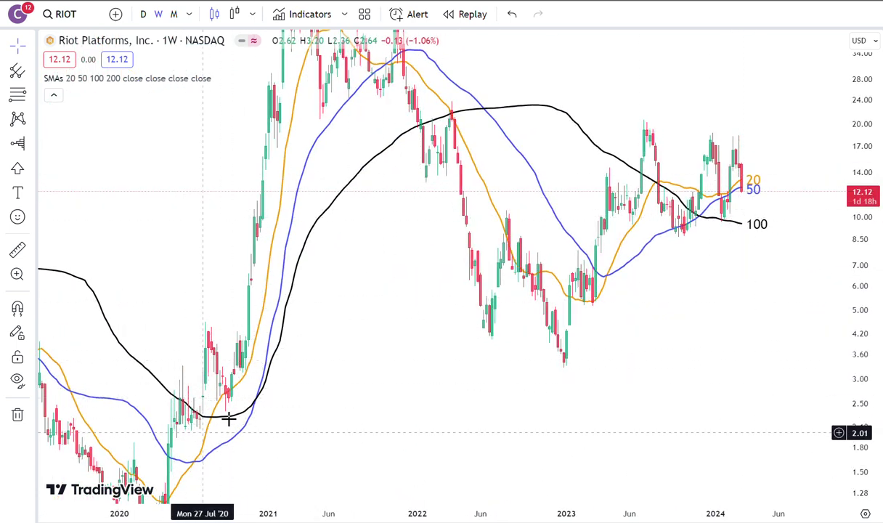
left_click_drag(857, 465, 857, 443)
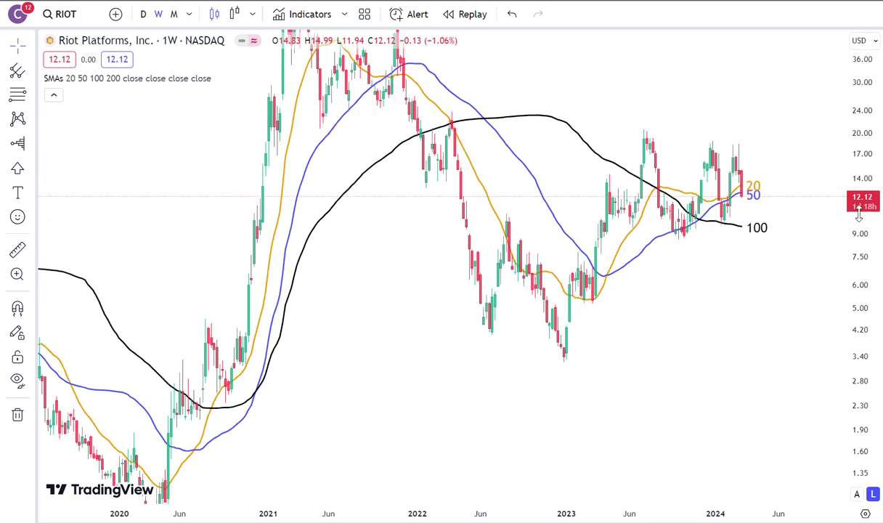
scroll(663, 417, "up", 1)
scroll(721, 241, "up", 2)
scroll(706, 356, "down", 1)
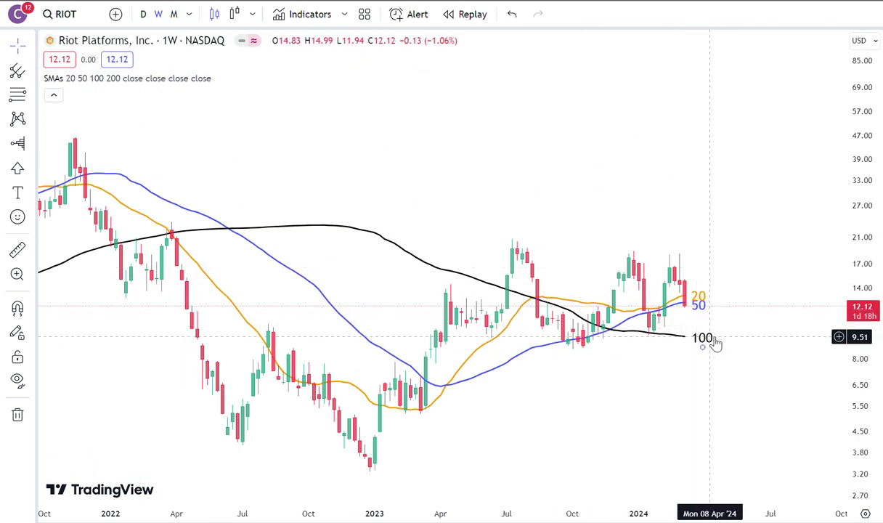
Load Bit Digital (BTBT) and leave extra space to the right of the latest candles
left_click(76, 14)
type("BTBT")
key("Return")
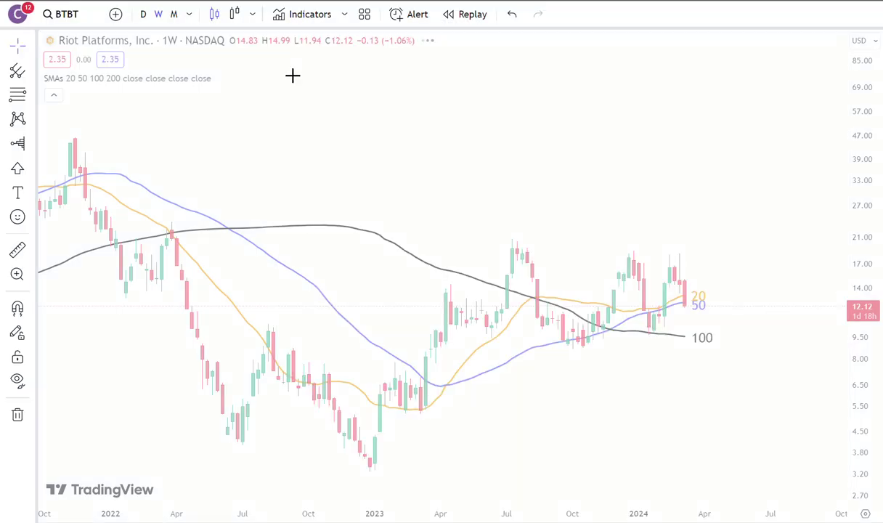
scroll(554, 185, "right", 5)
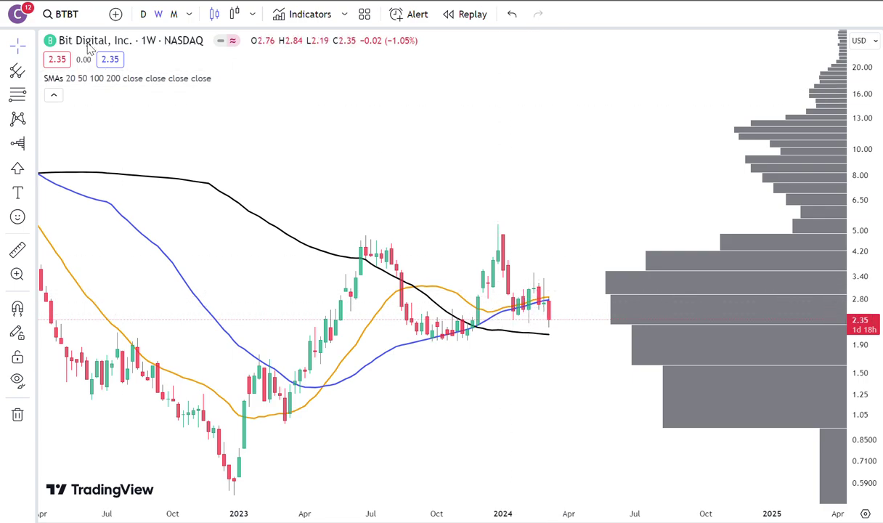
Switch the weekly chart to Cipher Mining (CIFR)
left_click(65, 14)
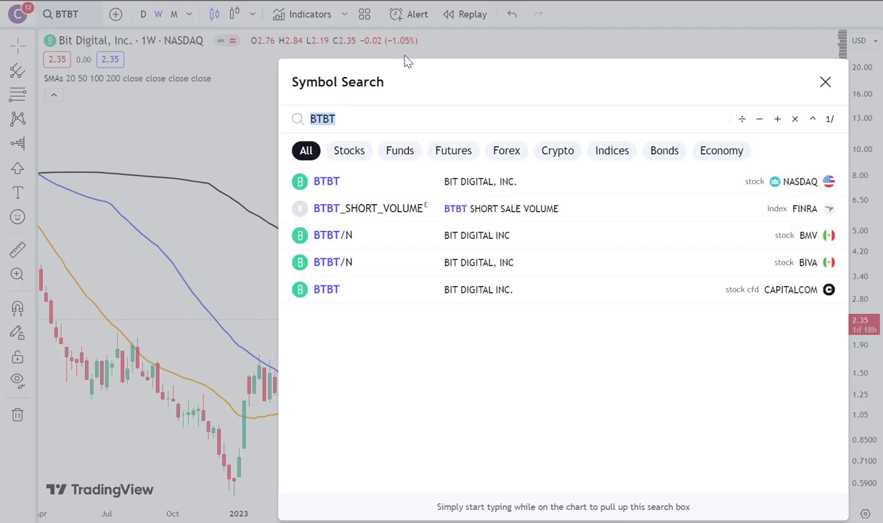
type("CIFR")
key("Return")
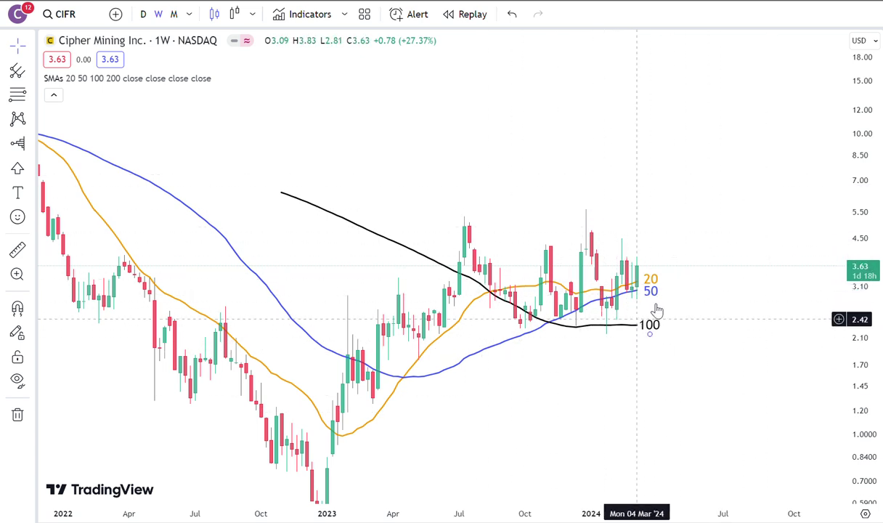
Load Iris Energy (IREN) and zoom the time axis to show 2022 into 2024
left_click(82, 16)
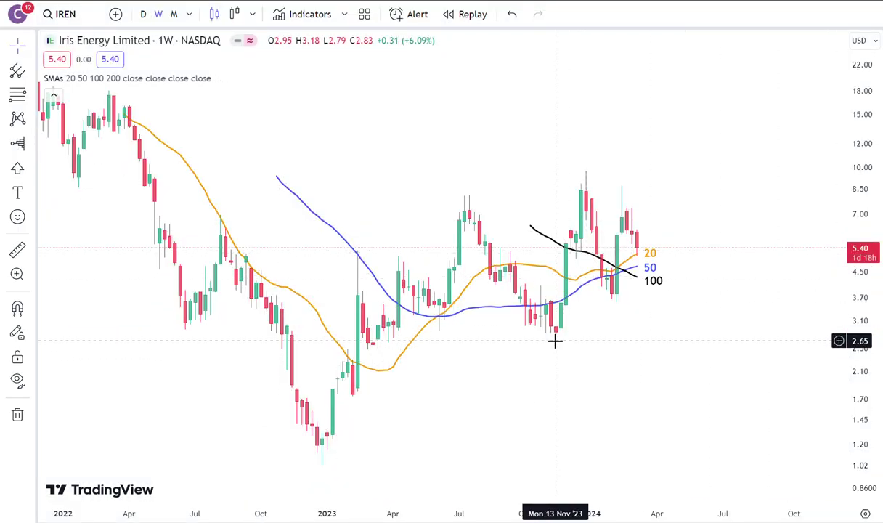
scroll(550, 341, "up", 2)
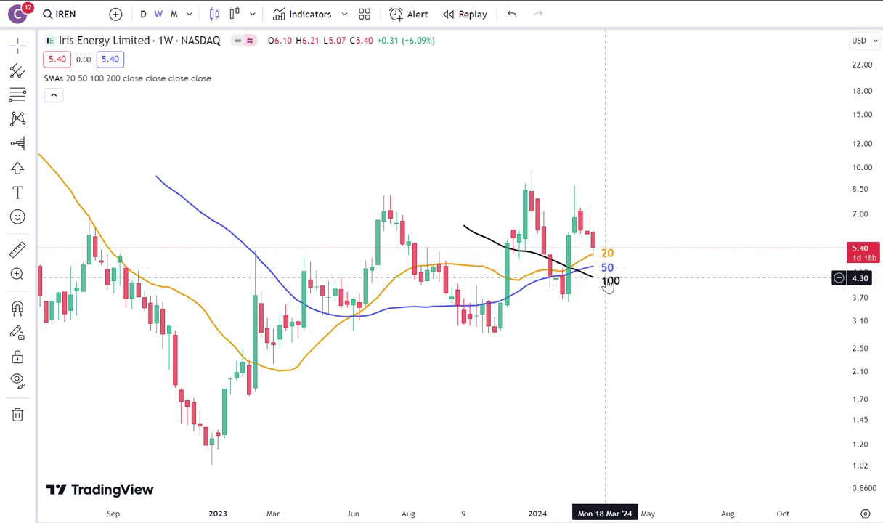
scroll(559, 382, "down", 2)
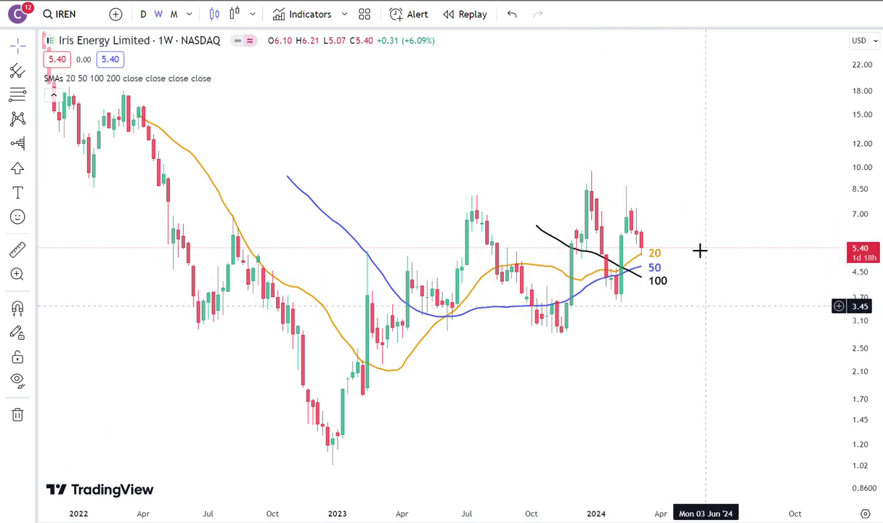
Load Digihost Technology (DGHI), panning left and rescaling its price range slightly
left_click(71, 17)
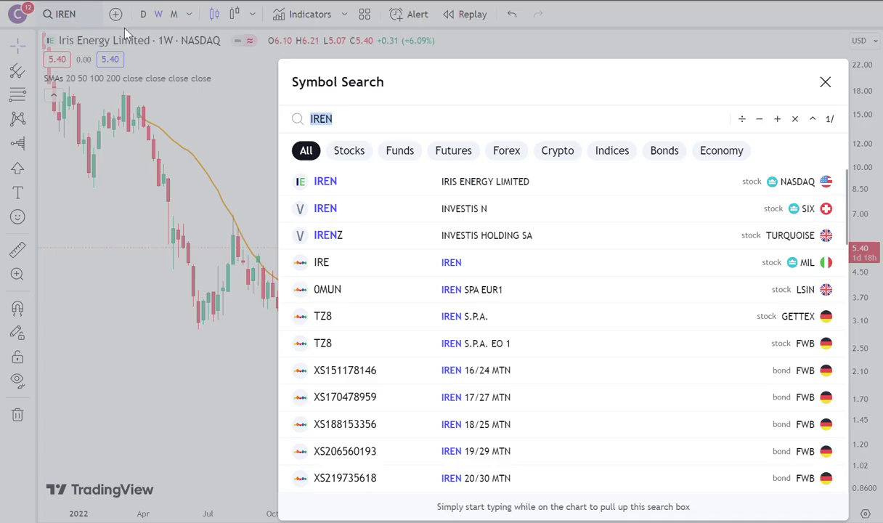
type("DGHI")
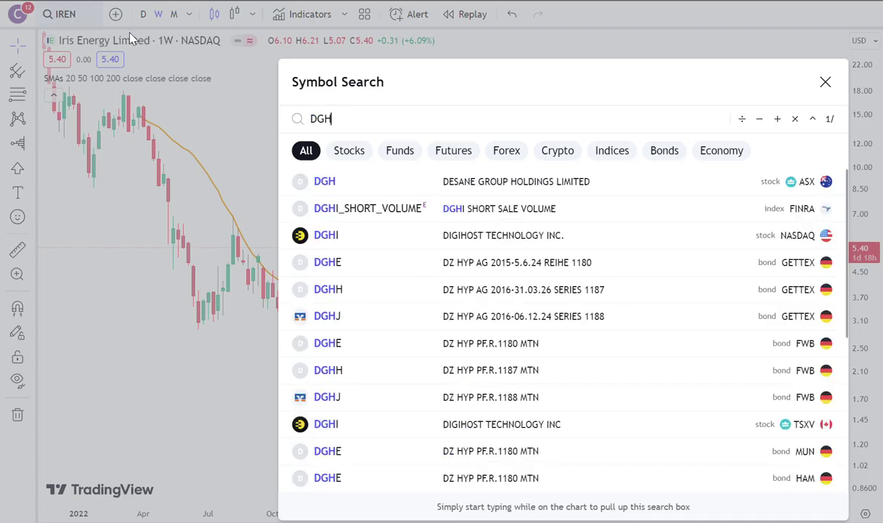
key("Return")
left_click_drag(675, 318, 550, 369)
left_click_drag(865, 318, 858, 256)
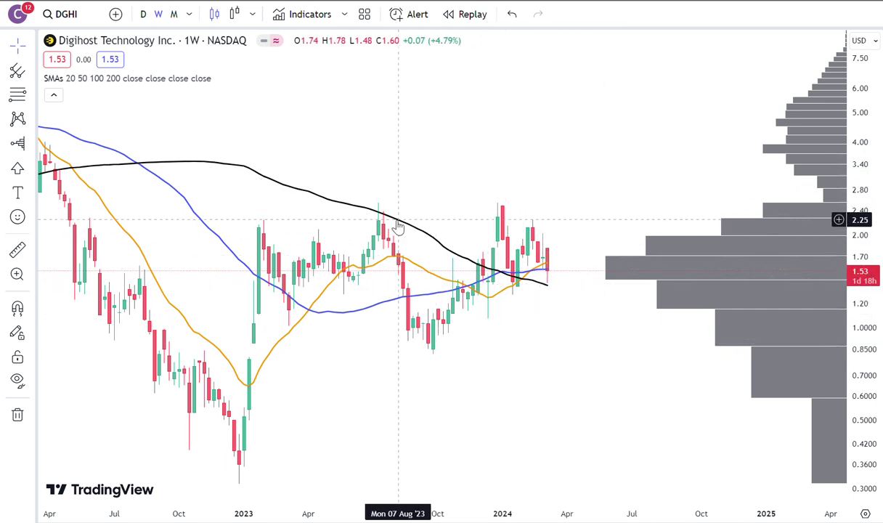
Delete the grey volume profile bars from the DGHI chart
scroll(365, 289, "down", 1)
scroll(365, 289, "down", 1)
scroll(530, 349, "up", 2)
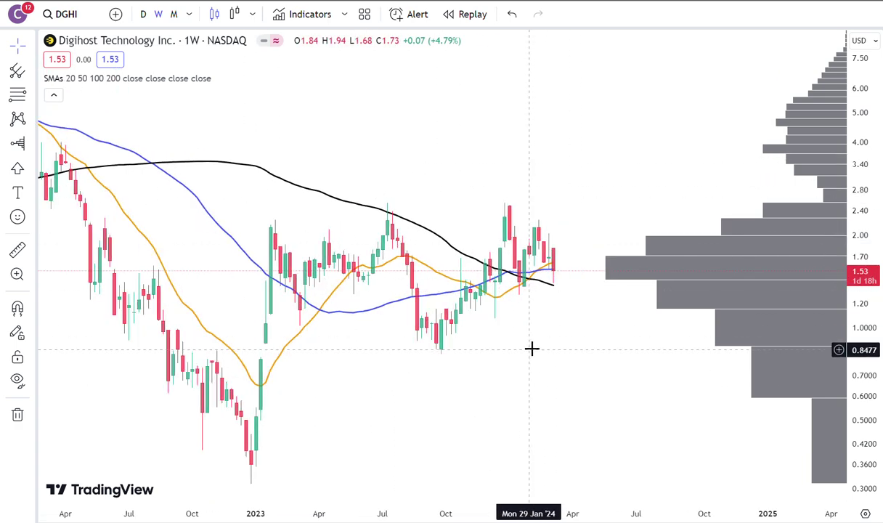
left_click(688, 275)
key("Delete")
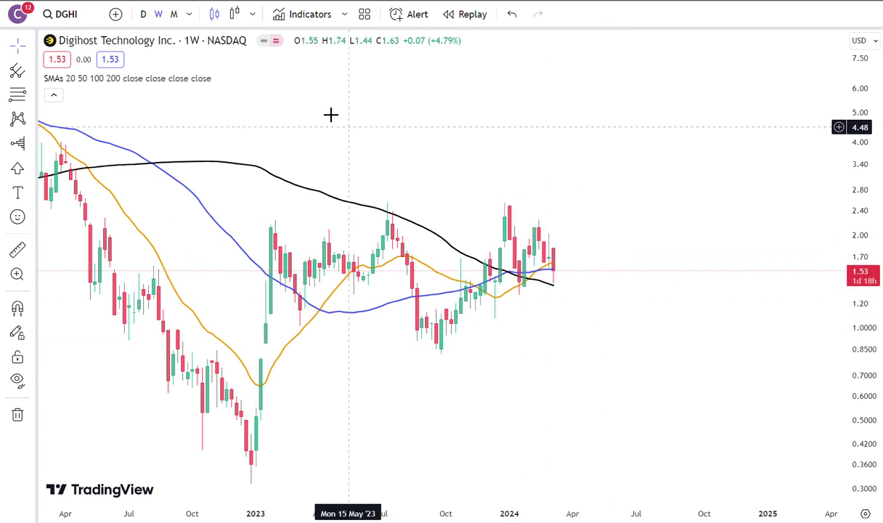
Switch the weekly chart to Block, Inc. (SQ) on NYSE
left_click(79, 14)
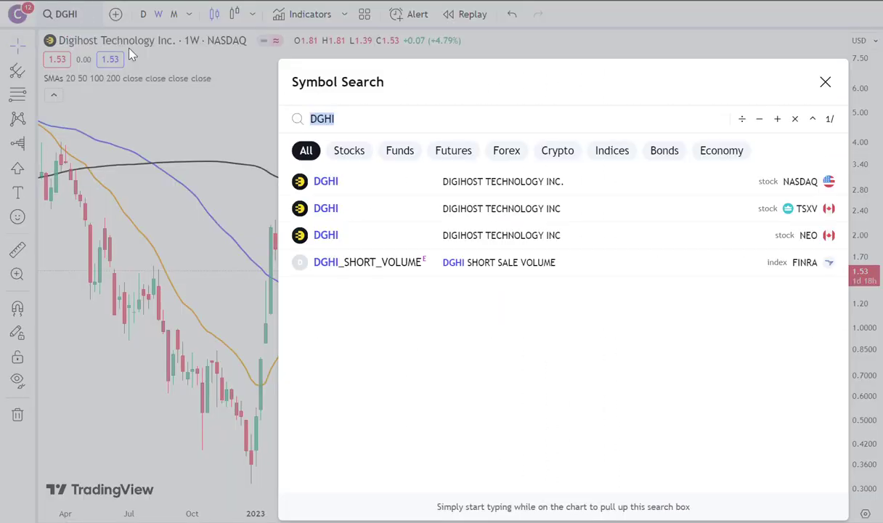
type("S")
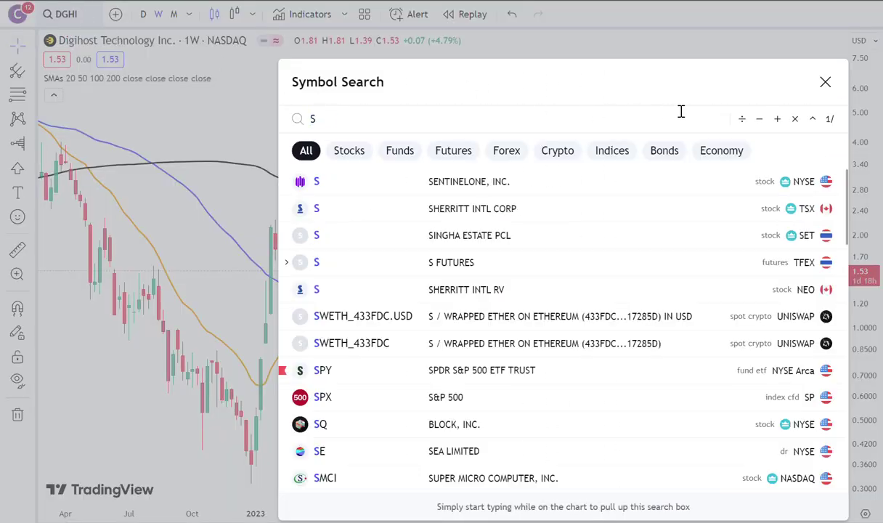
type("Q")
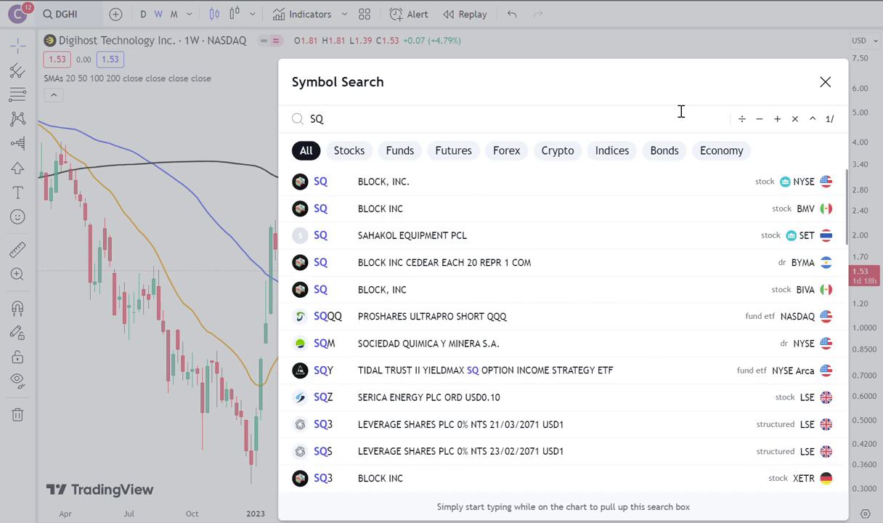
key("Return")
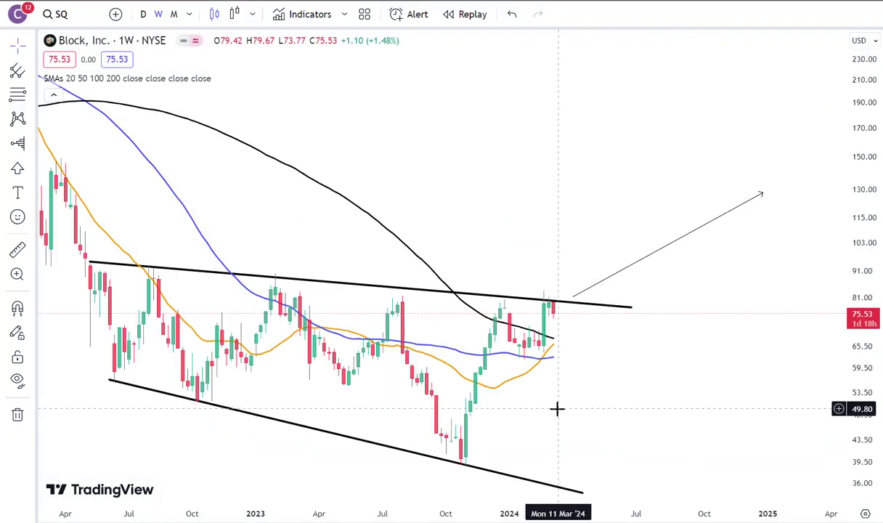
Delete the arrow drawing and both channel trendlines, then zoom out to show 2021
left_click(694, 234)
key("Delete")
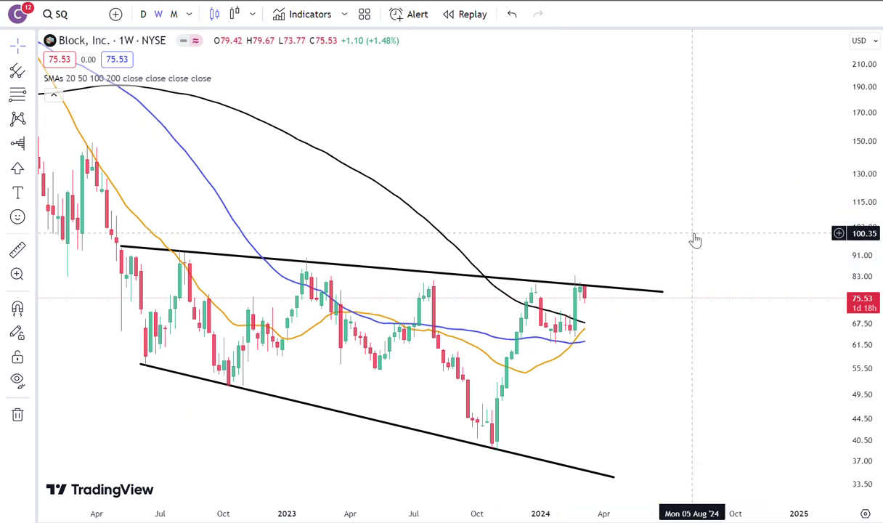
double_click(613, 288)
key("Escape")
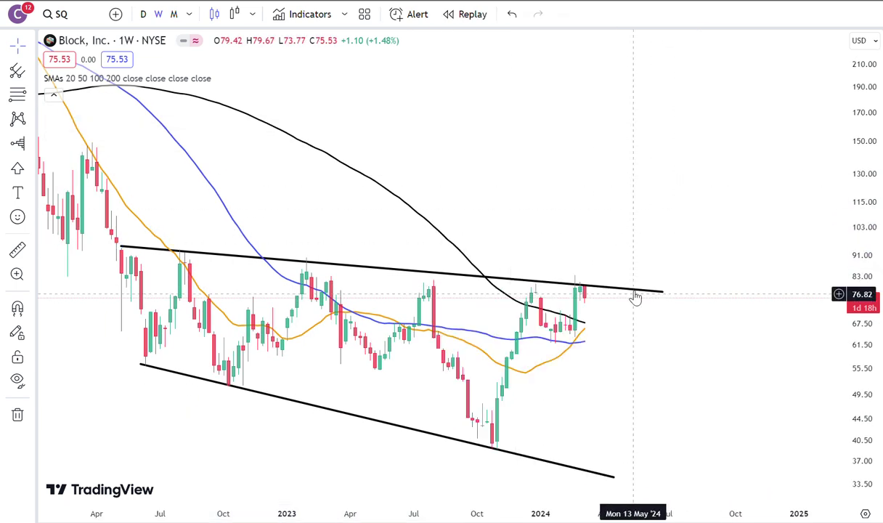
key("Delete")
left_click(544, 467)
key("Delete")
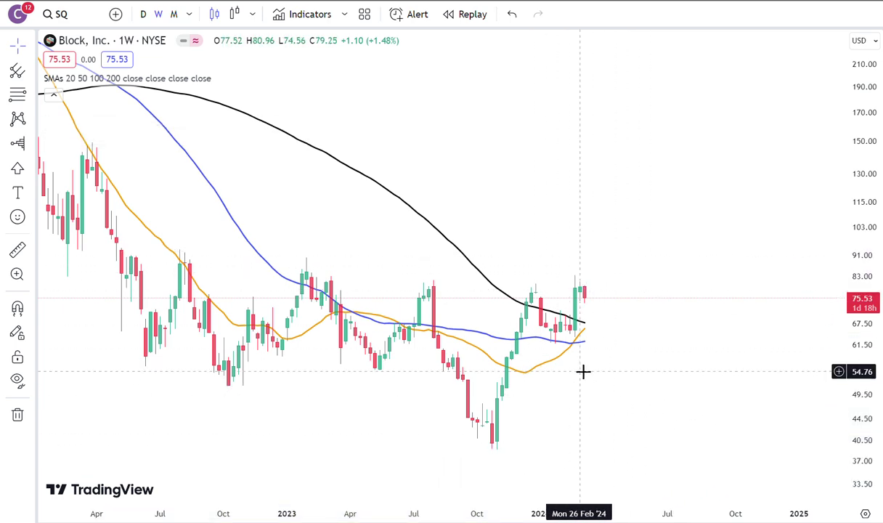
scroll(542, 322, "down", 3)
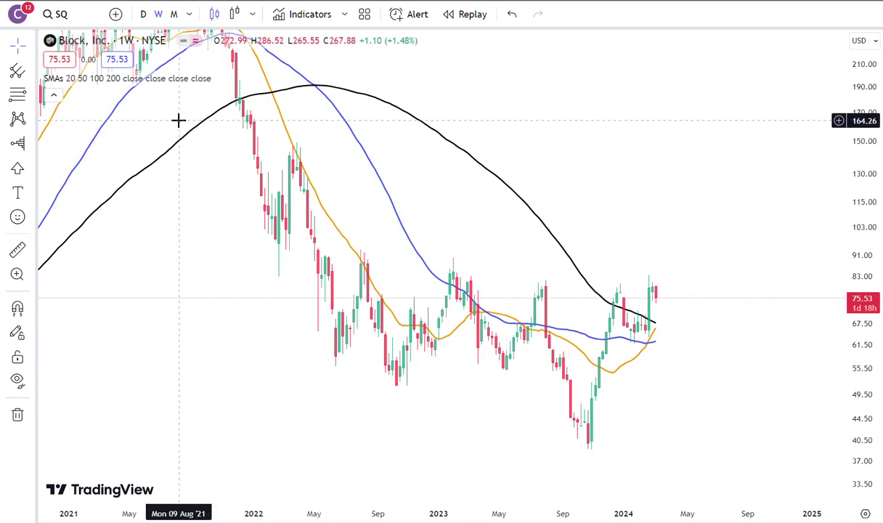
left_click_drag(438, 162, 388, 191)
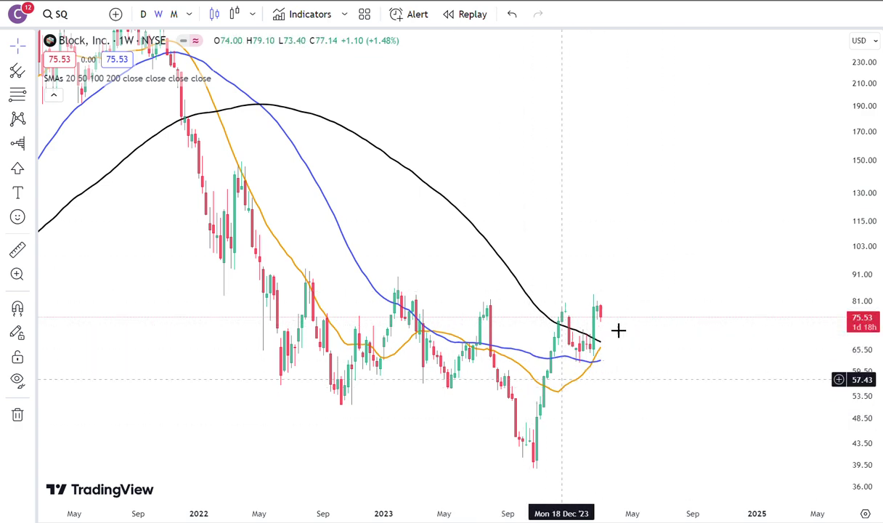
Switch the weekly chart's symbol from Block to WULF (TeraWulf Inc.)
left_click(80, 23)
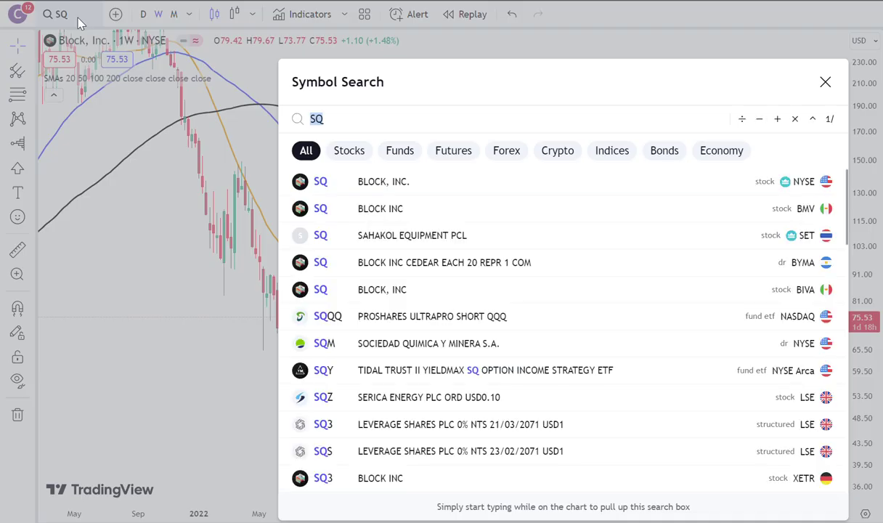
type("WULF")
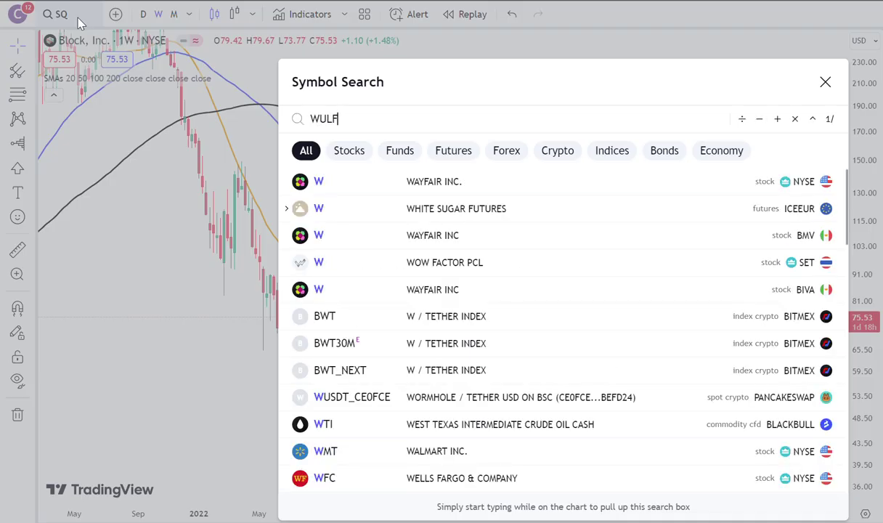
key("Return")
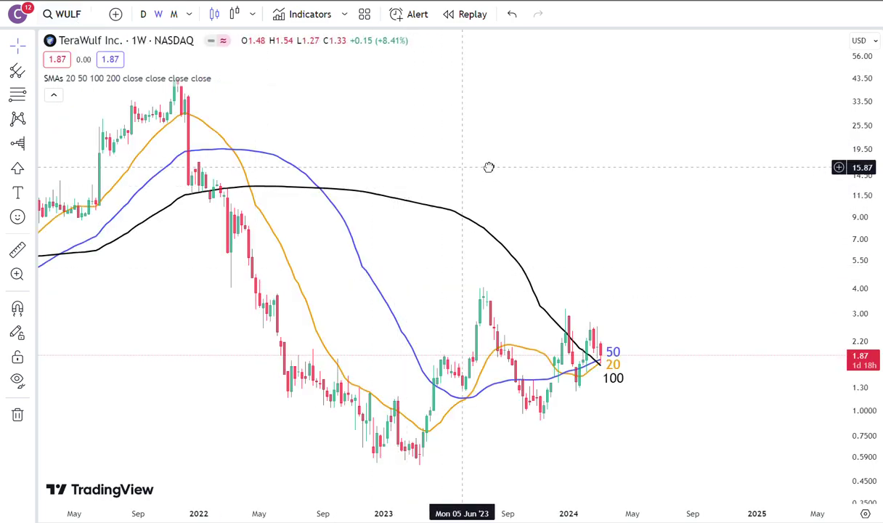
Zoom and pan the WULF chart to frame its late 2022–2024 price action
left_click_drag(441, 167, 542, 168)
scroll(657, 315, "up", 2)
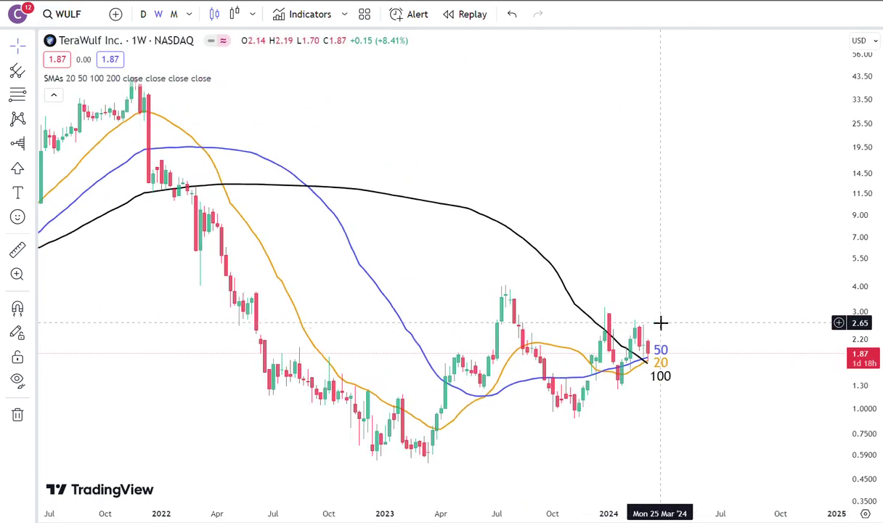
left_click_drag(709, 316, 719, 284)
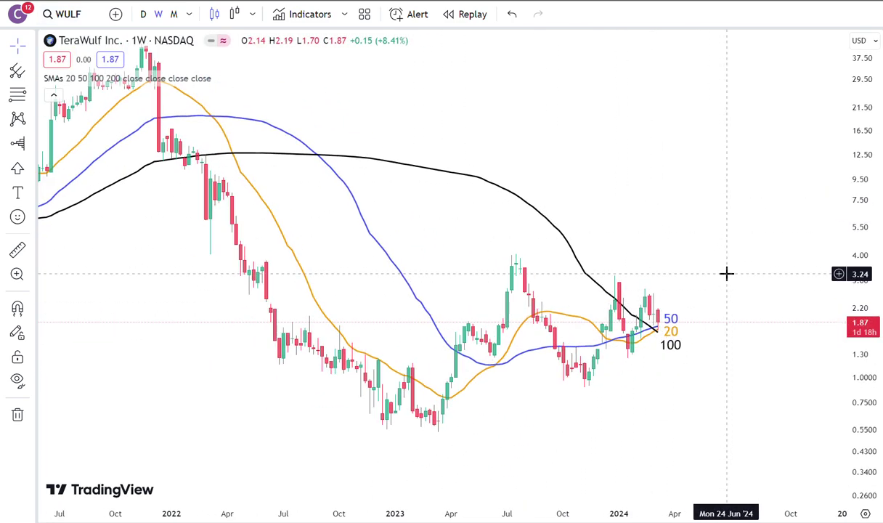
scroll(867, 400, "up", 2)
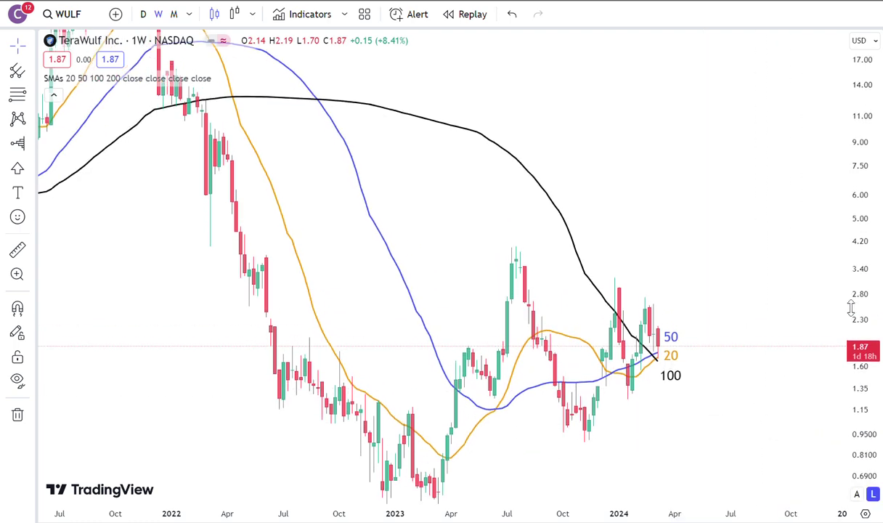
scroll(720, 370, "right", 2)
scroll(719, 370, "up", 2)
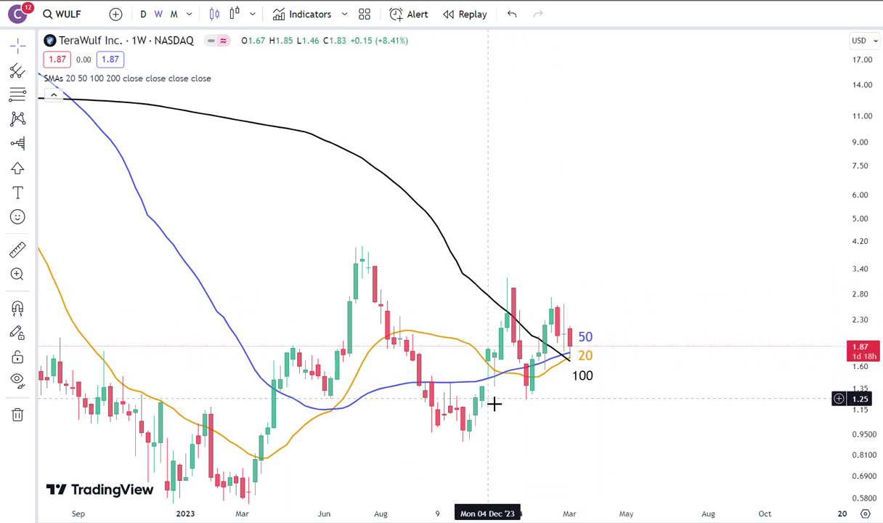
Change the chart symbol to HIVE (HIVE Digital Technologies)
left_click(91, 19)
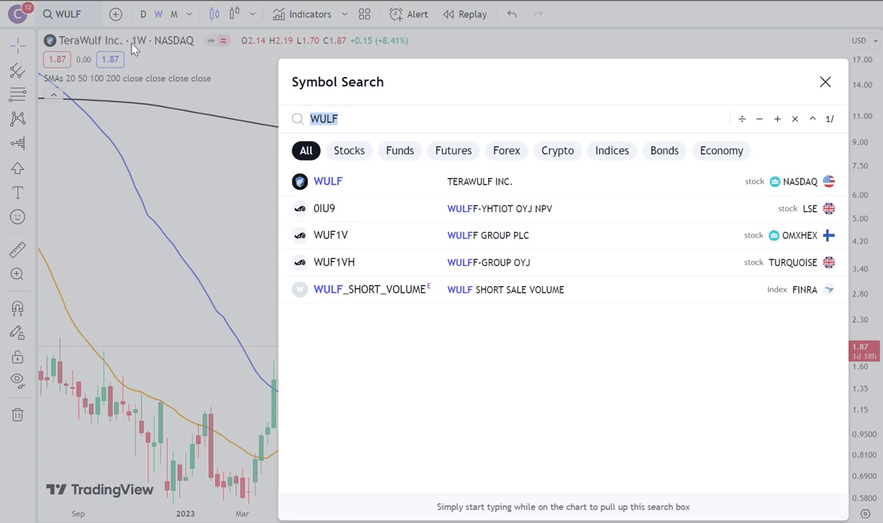
type("HIVE")
key("Return")
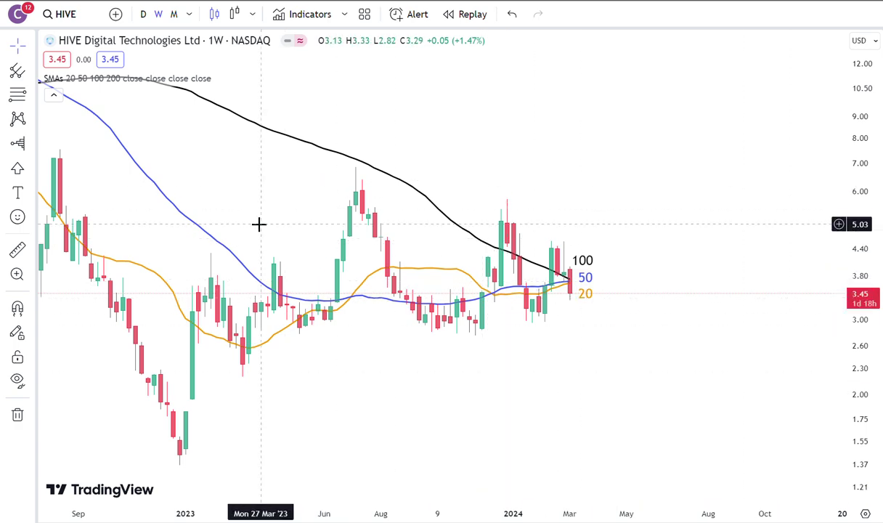
Stretch the price scale and pan the HIVE chart across 2022–2024 against the SMAs
left_click_drag(266, 221, 295, 223)
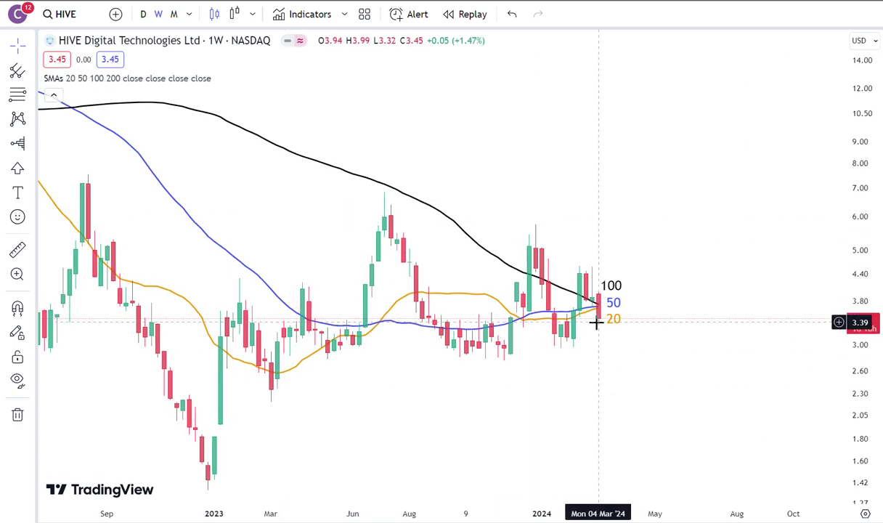
left_click_drag(827, 366, 825, 180)
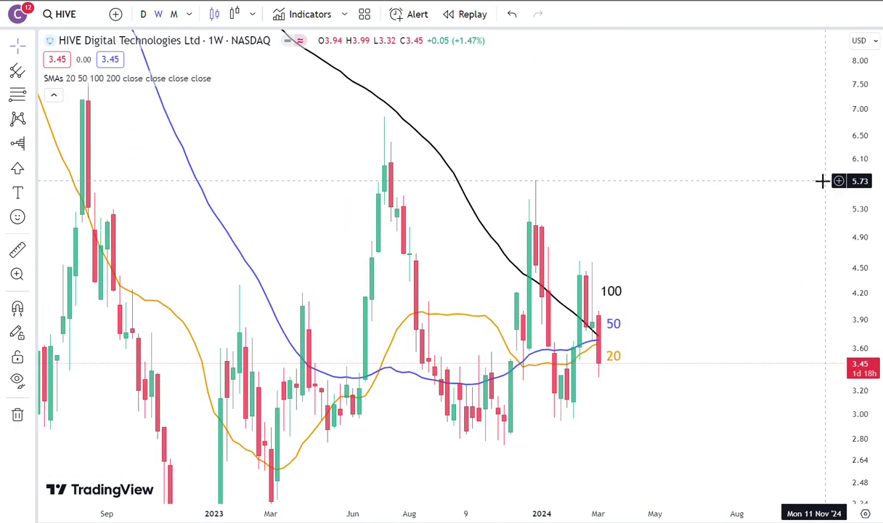
scroll(604, 329, "up", 3)
scroll(530, 407, "up", 2)
left_click_drag(402, 424, 629, 395)
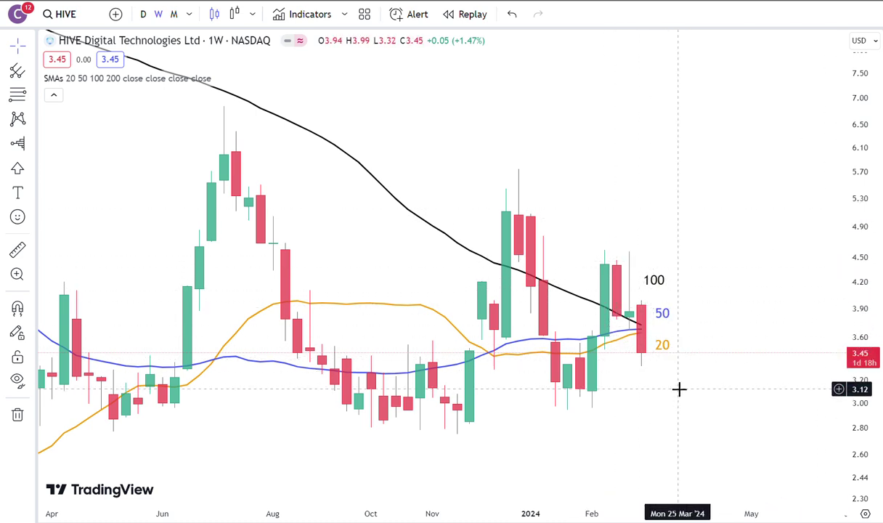
scroll(747, 238, "down", 3)
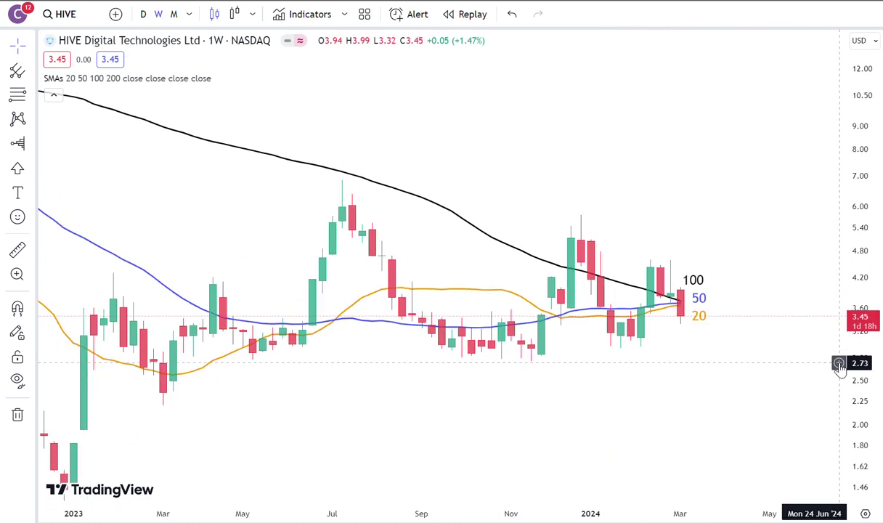
scroll(649, 226, "down", 3)
scroll(698, 187, "right", 2)
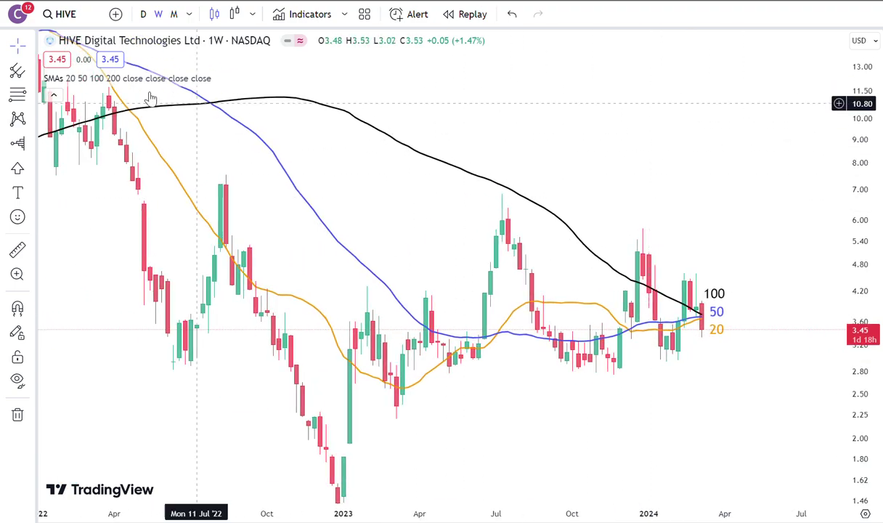
Change the chart symbol to HUT (Hut 8 Corp.)
left_click(70, 18)
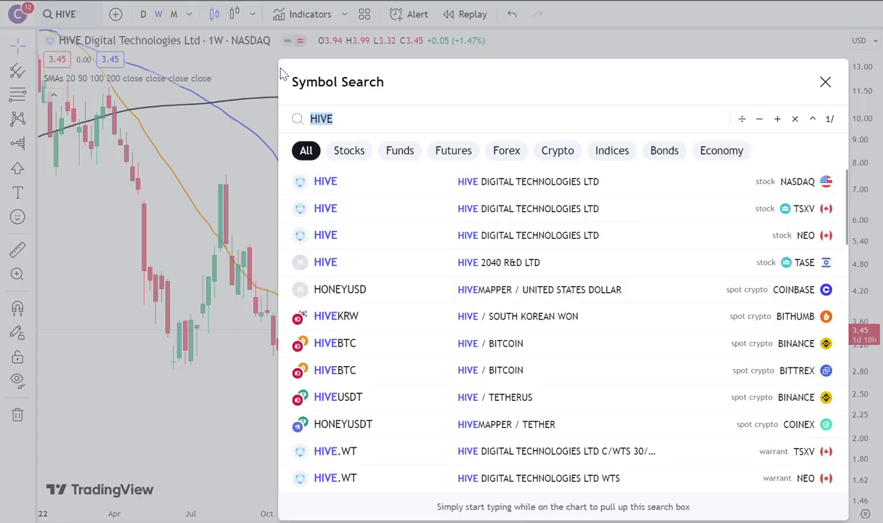
type("HUT")
key("Return")
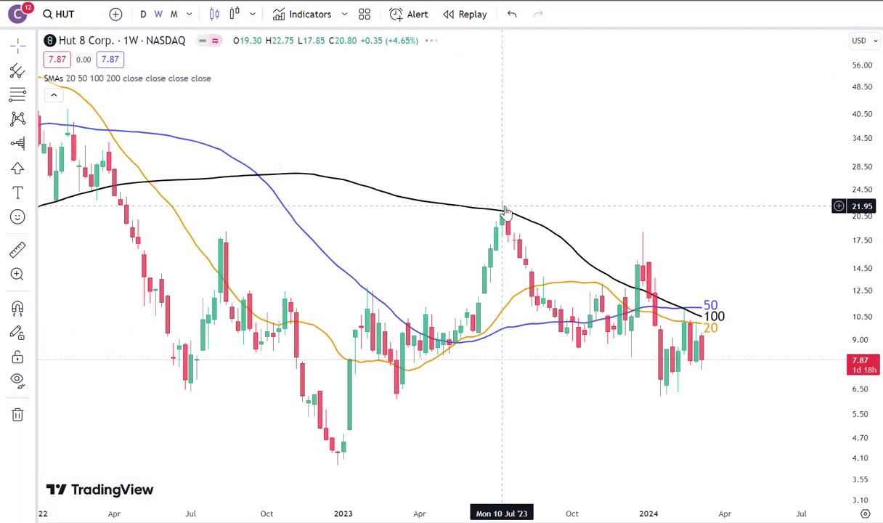
Stretch the price scale and pan the HUT chart from late 2022 into 2024
scroll(729, 337, "up", 3)
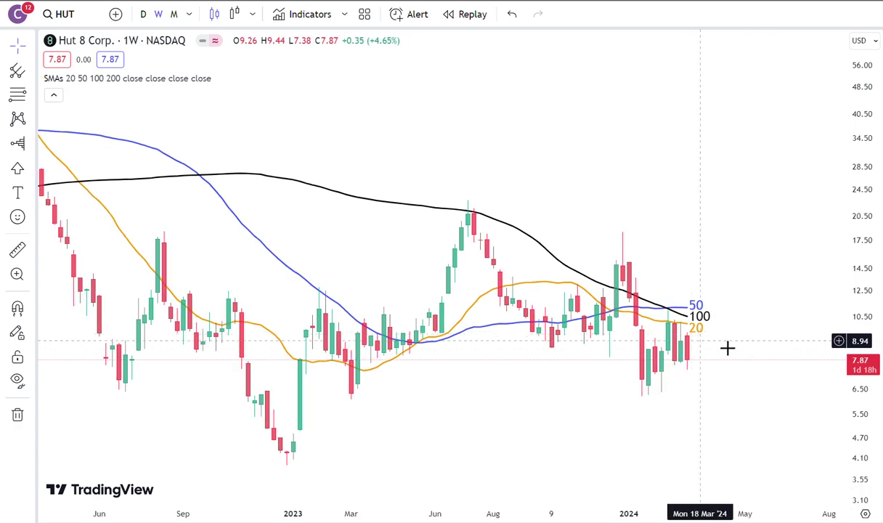
left_click_drag(850, 288, 865, 222)
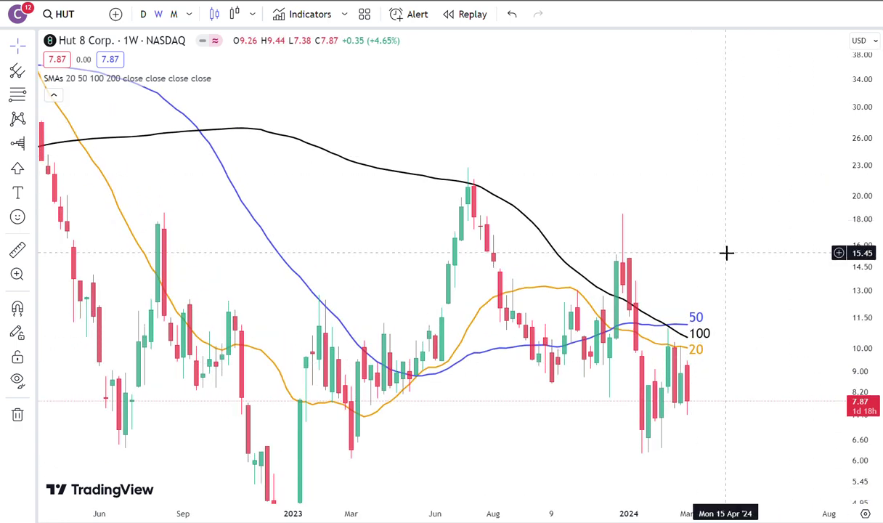
scroll(695, 245, "up", 2)
left_click_drag(695, 245, 663, 236)
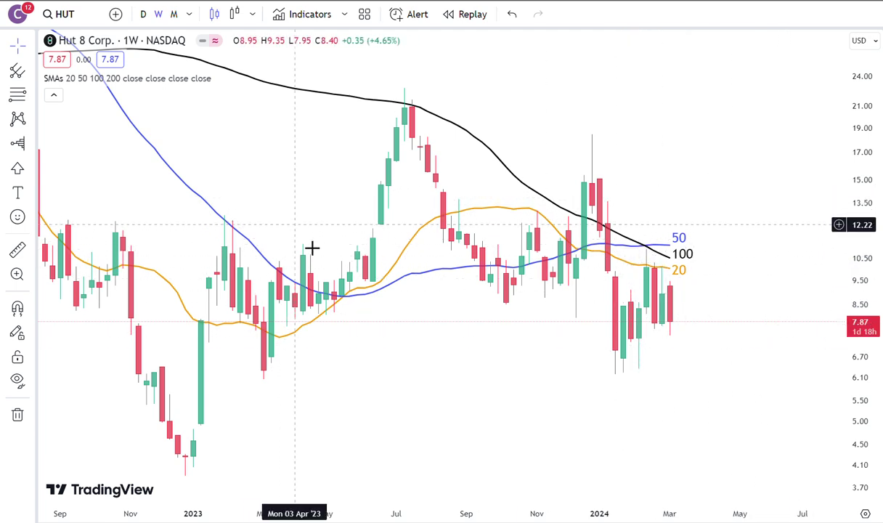
left_click_drag(544, 385, 568, 422)
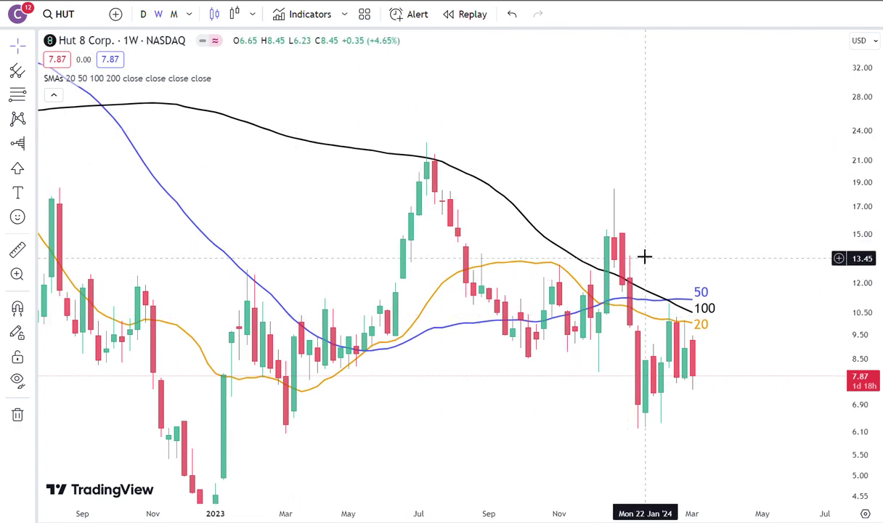
left_click_drag(646, 257, 619, 232)
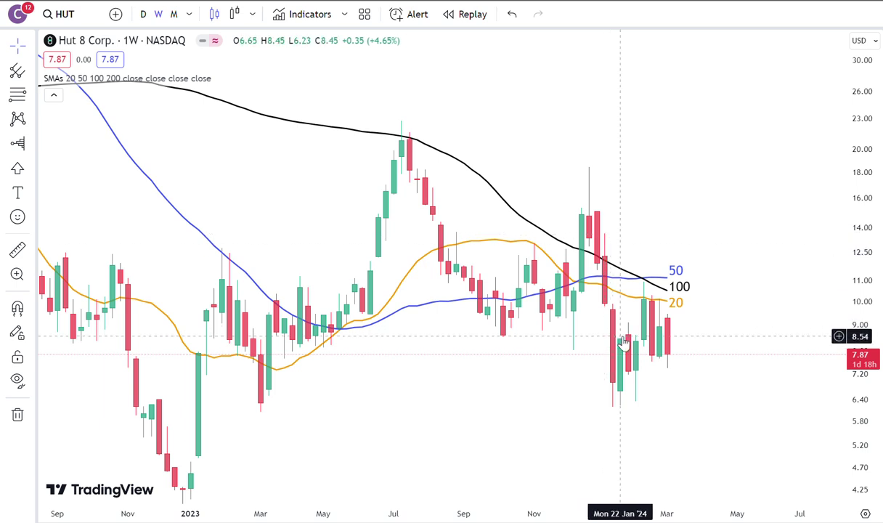
Change the chart symbol to PYPL (PayPal Holdings)
left_click(77, 16)
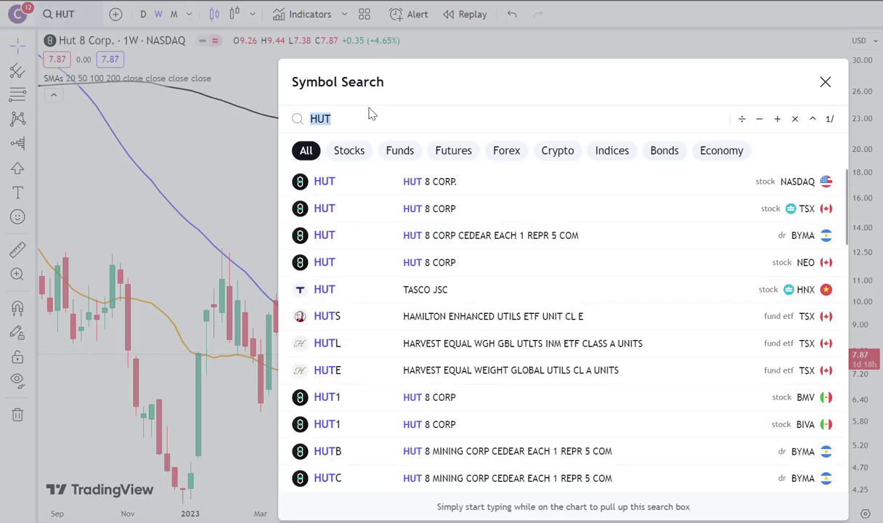
type("PYPL")
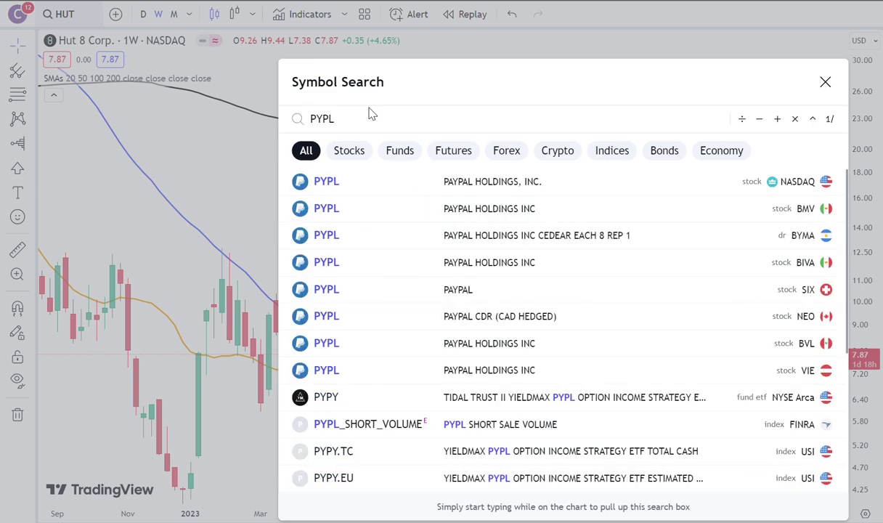
key("Return")
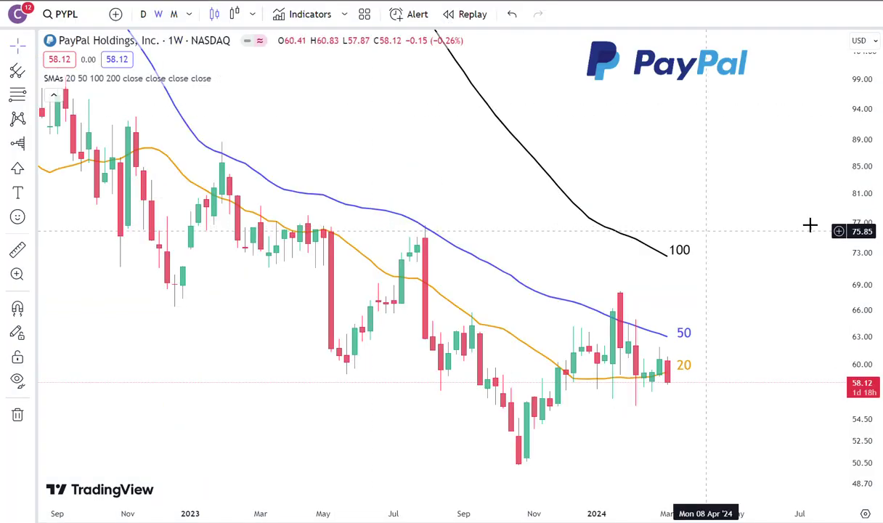
Compress the price scale and zoom out to show PYPL's history since 2022
left_click_drag(874, 127, 875, 189)
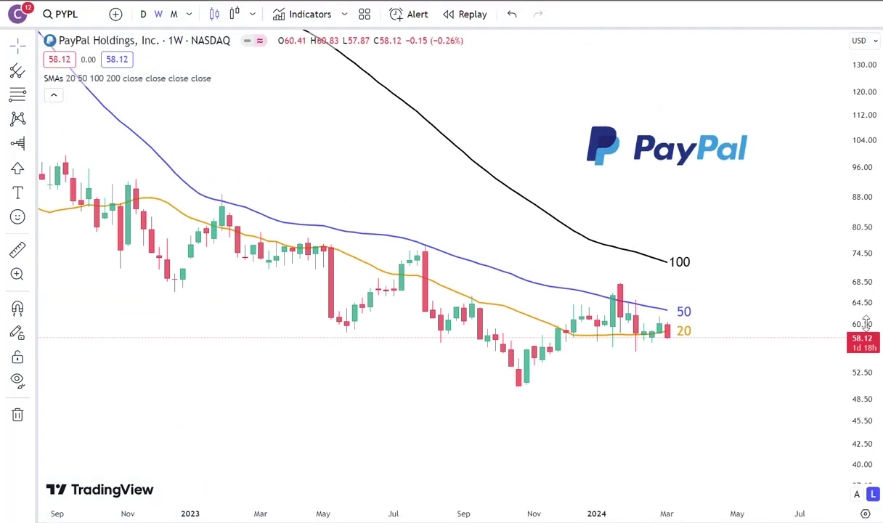
scroll(693, 227, "down", 3)
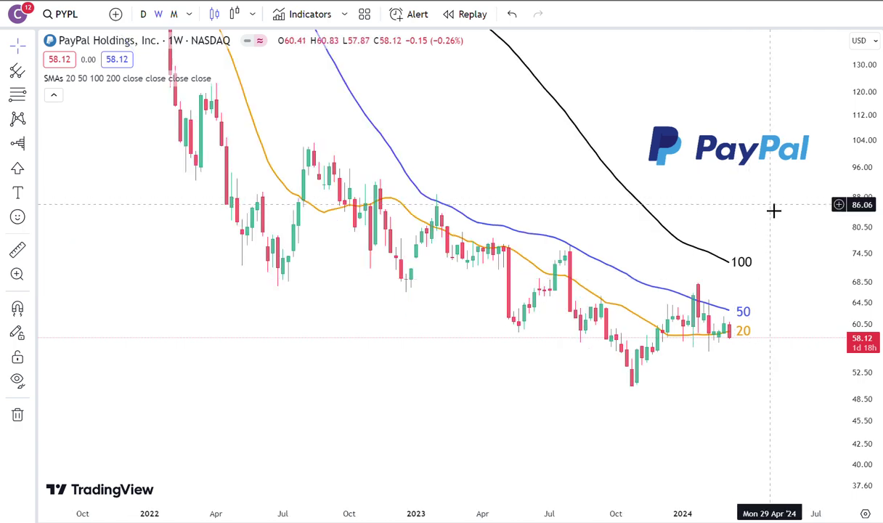
left_click_drag(763, 199, 757, 295)
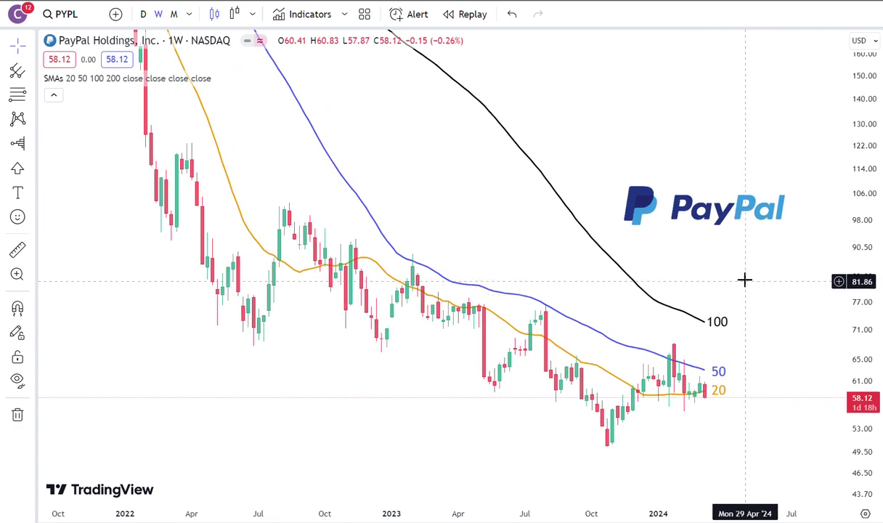
Move the PayPal logo slightly lower on the chart
left_click(717, 210)
left_click_drag(717, 211, 716, 219)
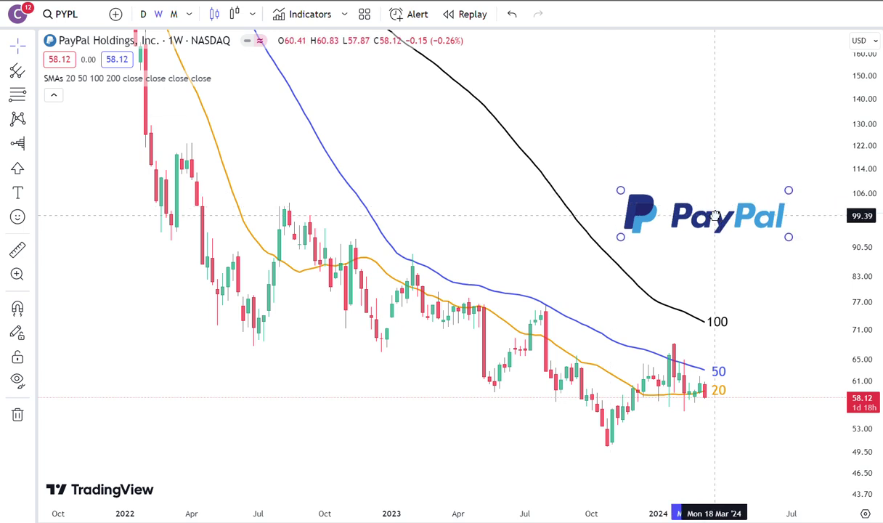
left_click(566, 254)
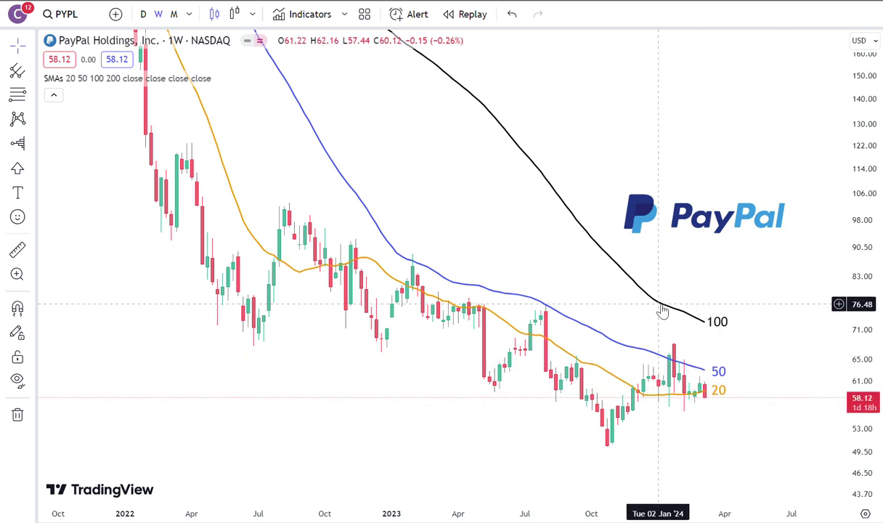
Reposition the orange 20 SMA label beside its line
scroll(835, 409, "right", 5)
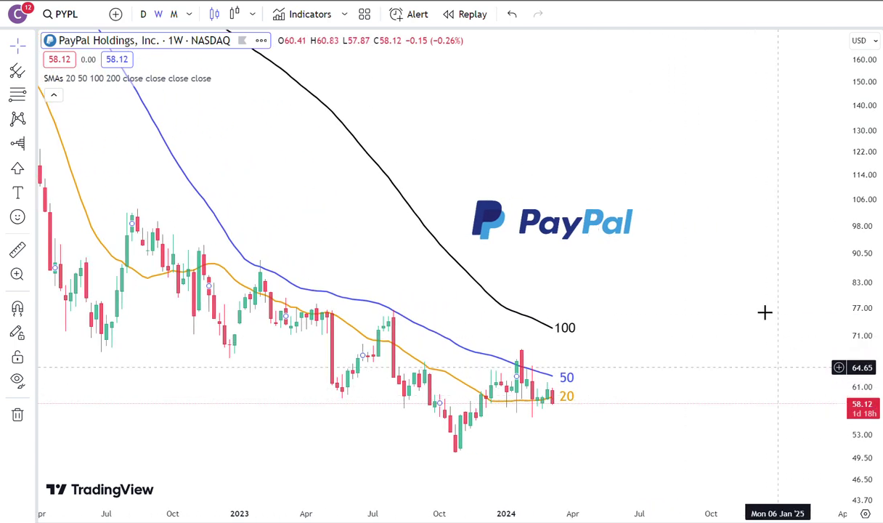
mouse_move(645, 405)
left_mouse_down()
mouse_move(773, 385)
mouse_move(566, 398)
left_mouse_up()
left_click(639, 326)
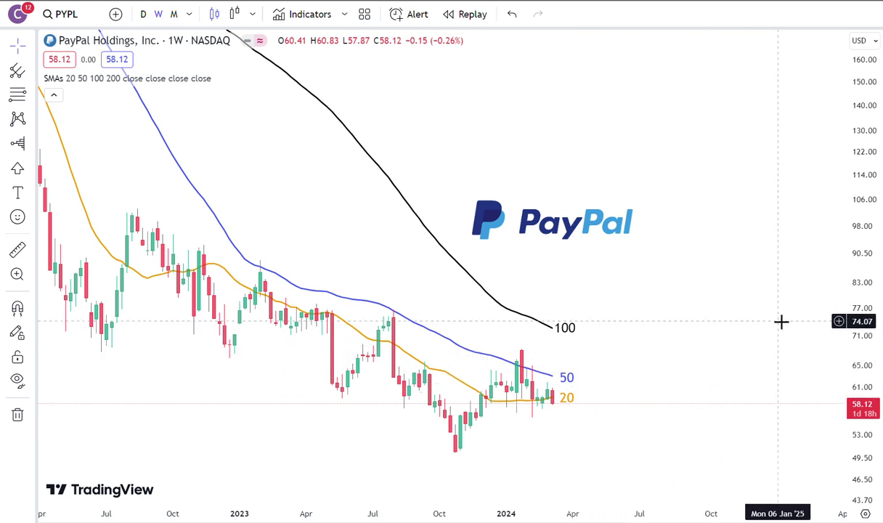
Frame the PYPL chart from 2022 onward with empty future space on the right
left_click_drag(774, 321, 637, 331)
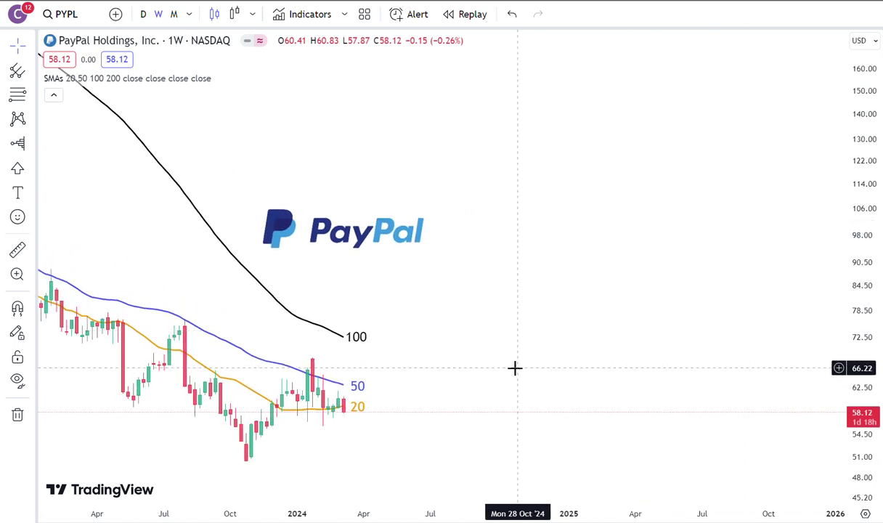
scroll(533, 367, "down", 2)
left_click_drag(550, 398, 739, 392)
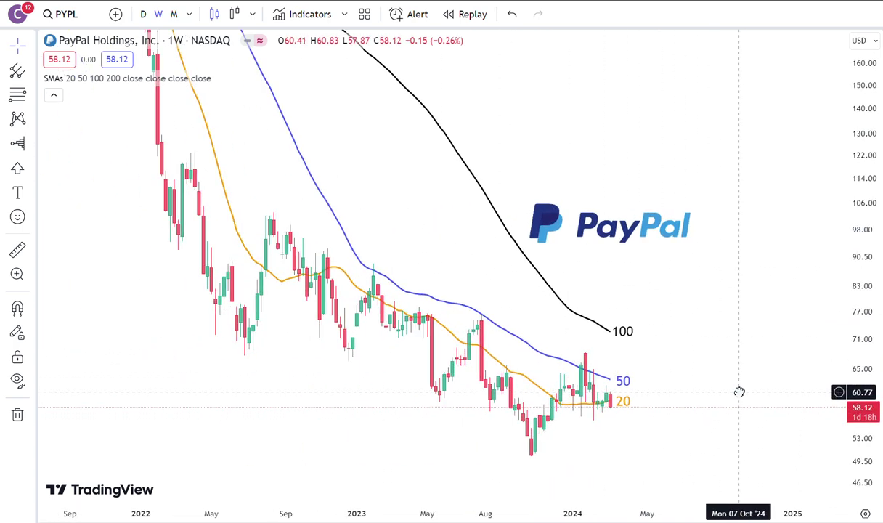
scroll(581, 374, "up", 1)
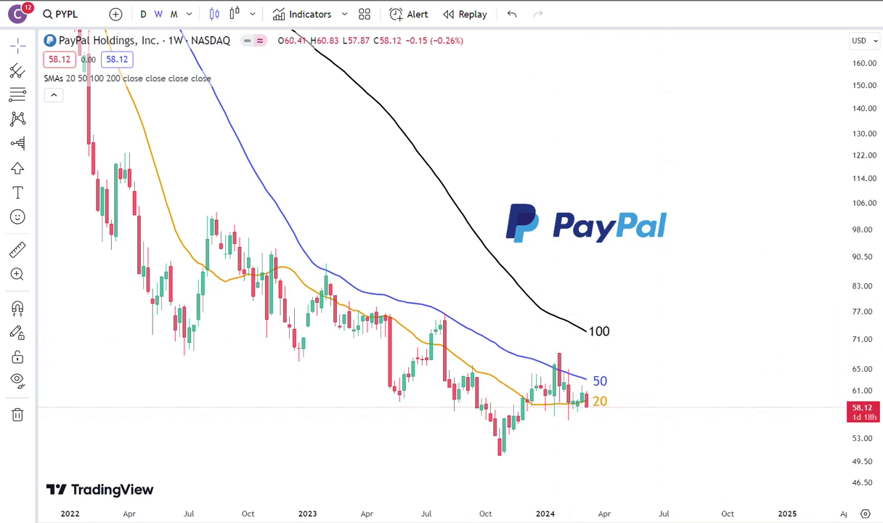
Switch to the Canaan (CAN) chart and compress the price scale to fit the 2021 peak
left_click(68, 15)
type("q")
scroll(578, 222, "down", 3)
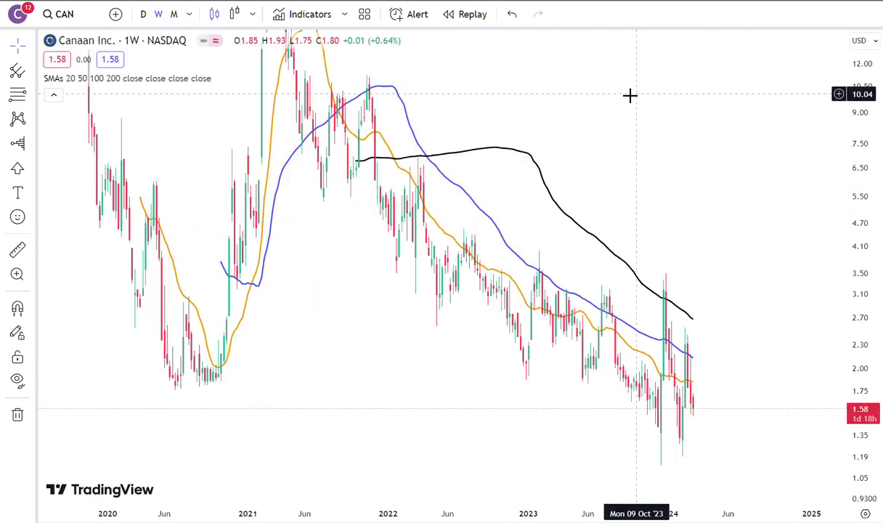
left_click_drag(862, 141, 862, 175)
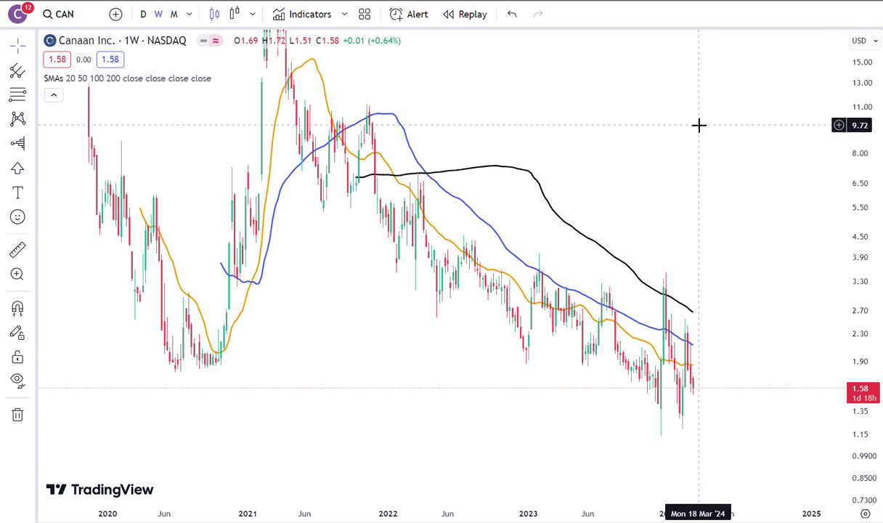
left_click_drag(699, 125, 693, 191)
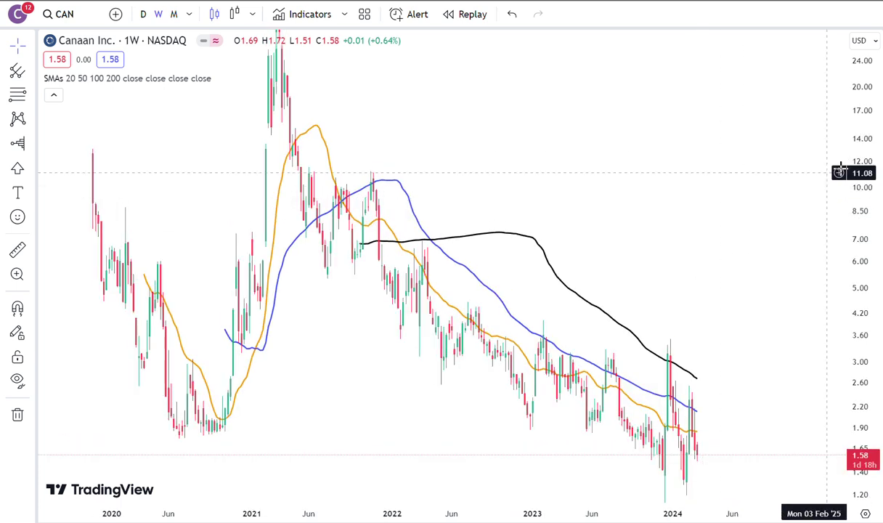
left_click_drag(870, 139, 853, 269)
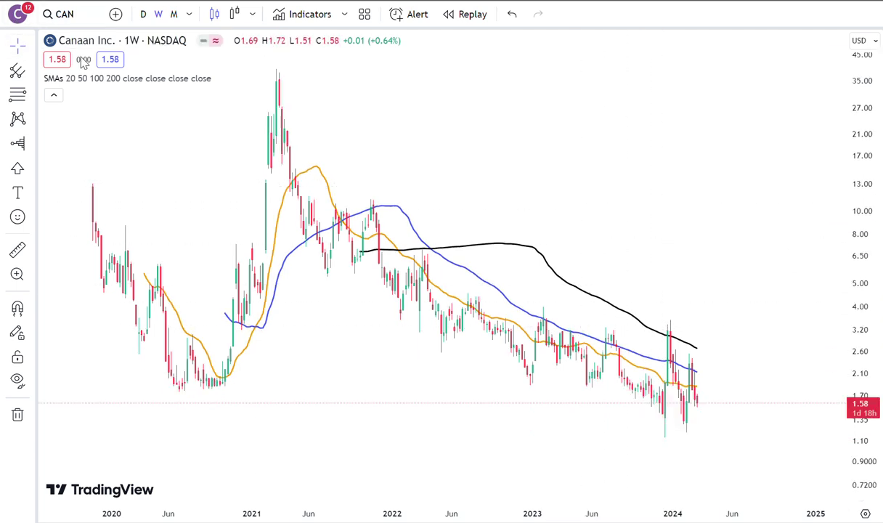
Zoom out and pan to centre CAN's full 2020–2024 history in view
scroll(727, 365, "up", 1)
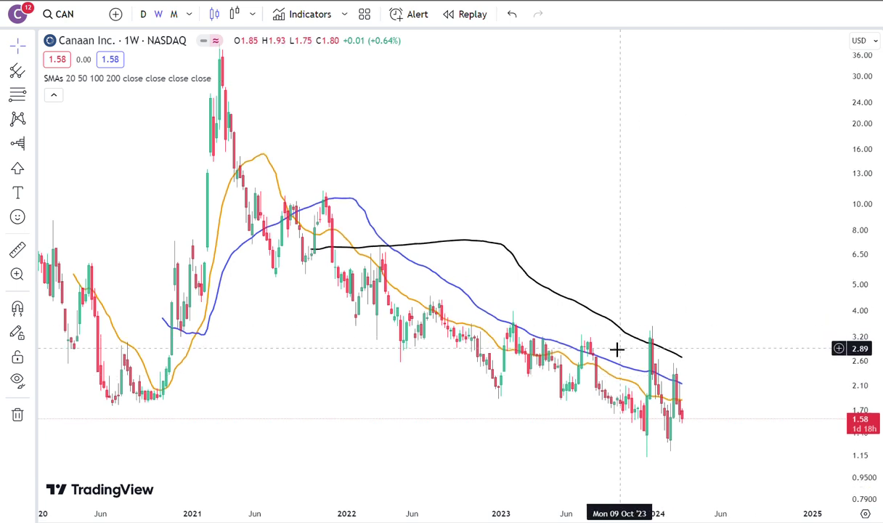
scroll(617, 347, "up", 1)
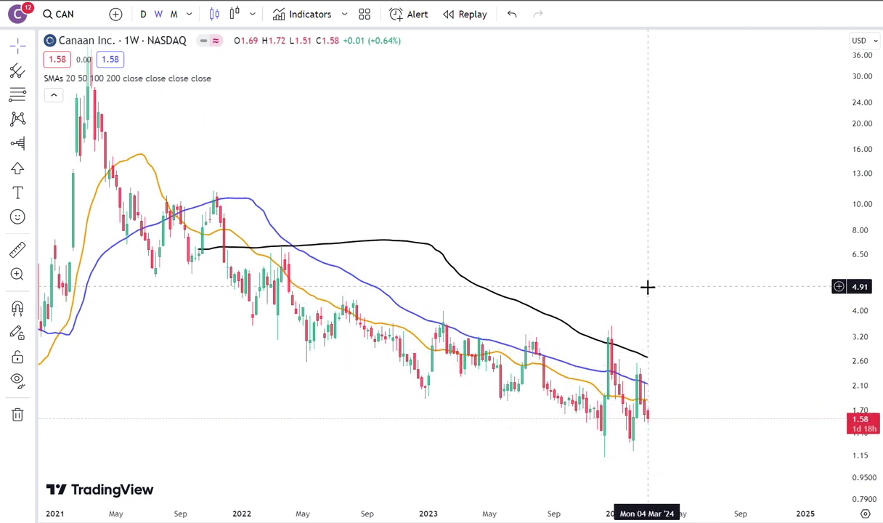
scroll(697, 302, "down", 2)
scroll(730, 279, "up", 1)
scroll(730, 278, "up", 1)
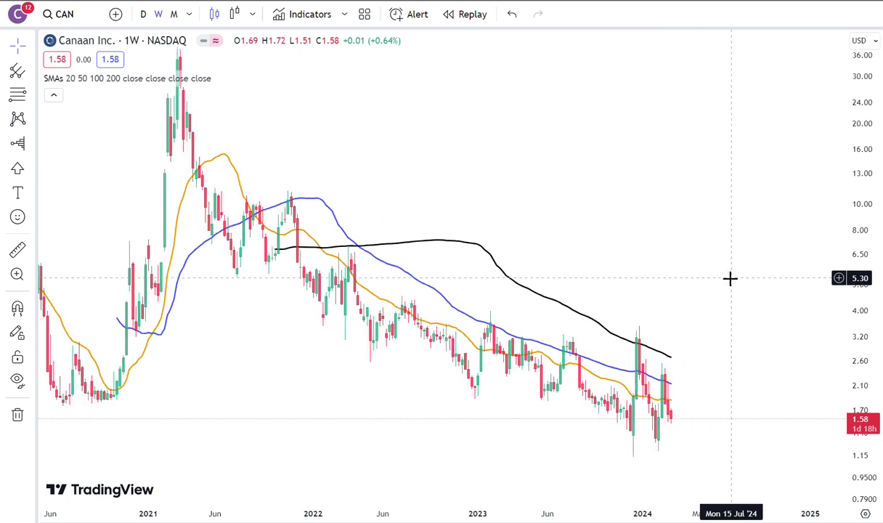
left_click_drag(564, 252, 669, 294)
scroll(669, 293, "up", 1)
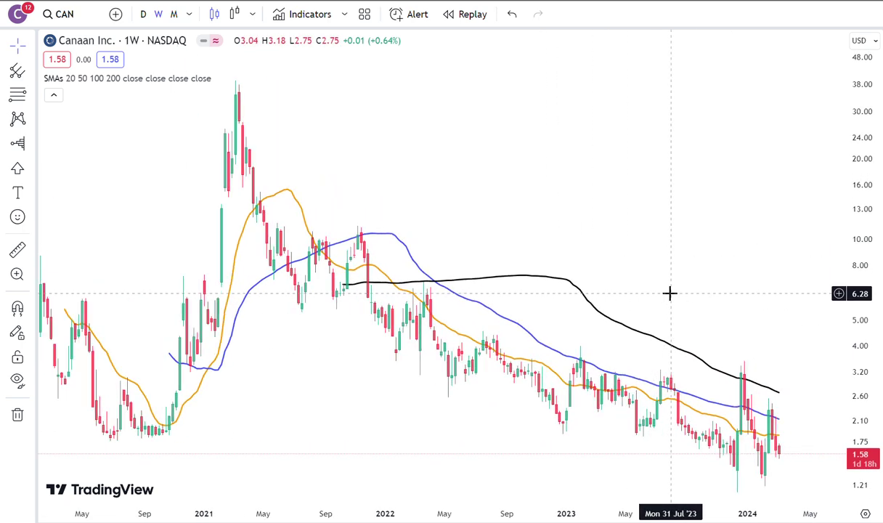
left_click_drag(856, 179, 856, 233)
left_click_drag(747, 308, 690, 327)
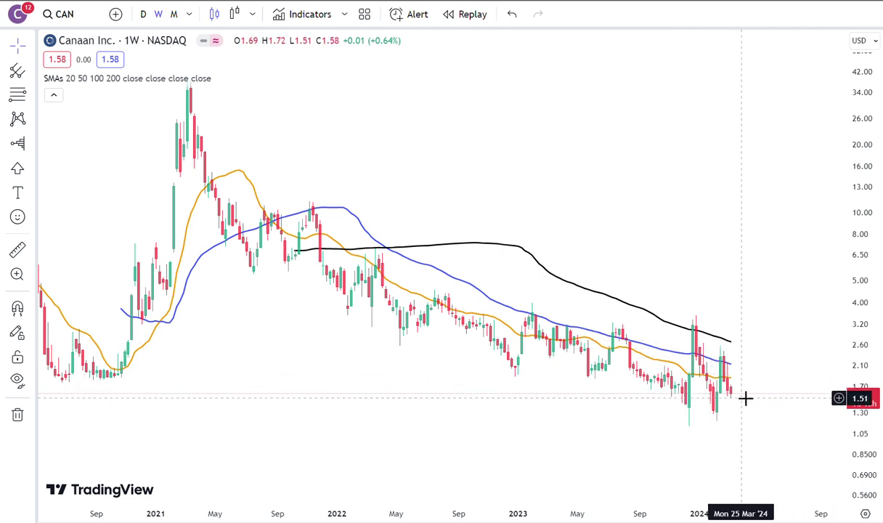
left_click_drag(286, 357, 318, 406)
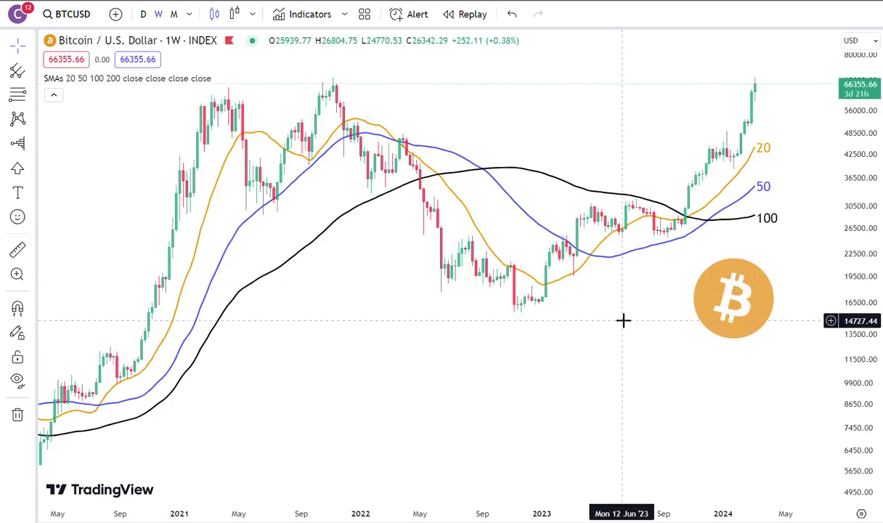
Shift the BTCUSD weekly chart down and left to frame its 20, 50 and 100 SMAs
left_click_drag(623, 319, 594, 442)
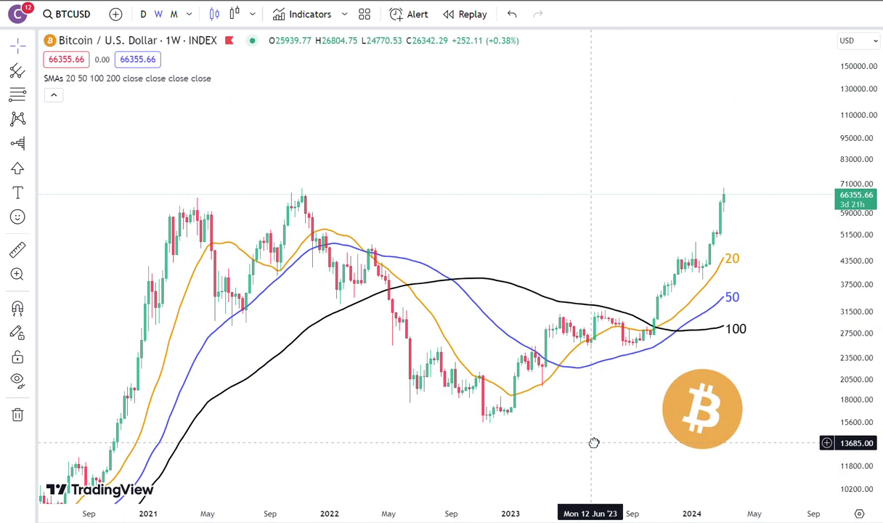